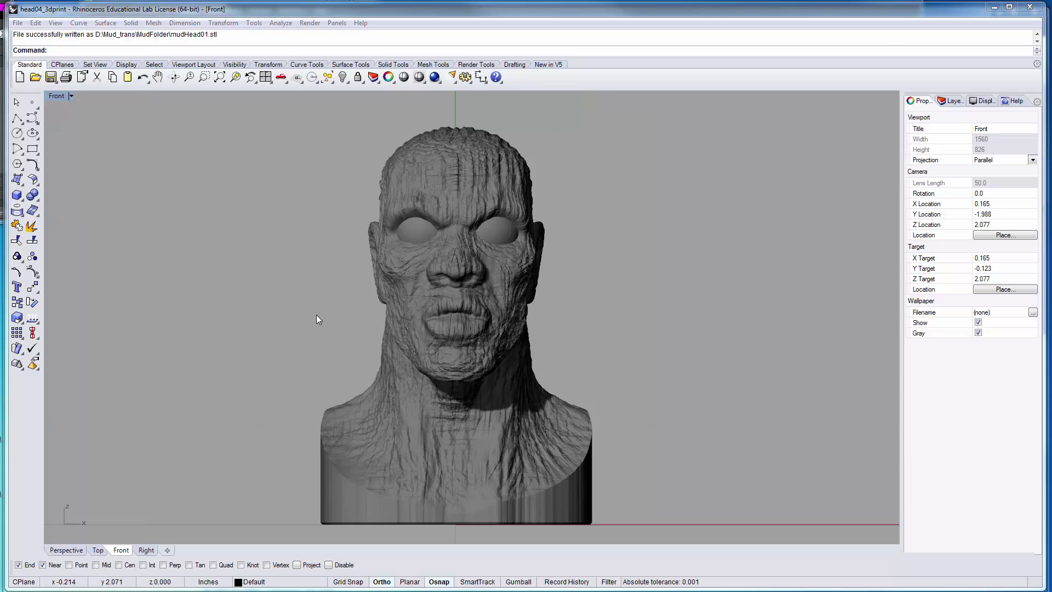
# Select all three head meshes and measure their volume: 10.5522322 cubic inches
pyautogui.hotkey('ctrl', 'a')
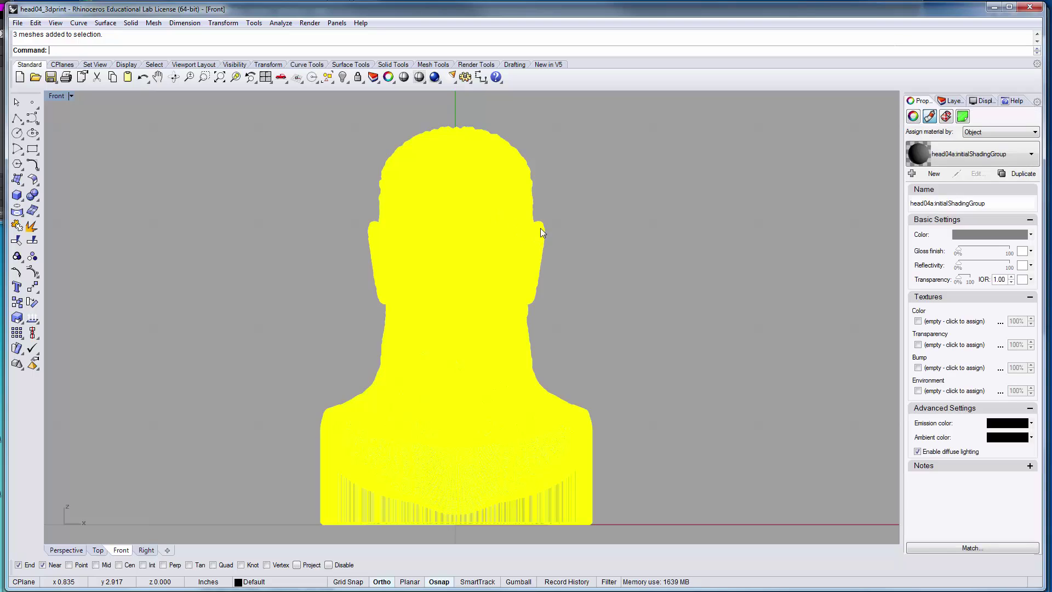
pyautogui.click(281, 26)
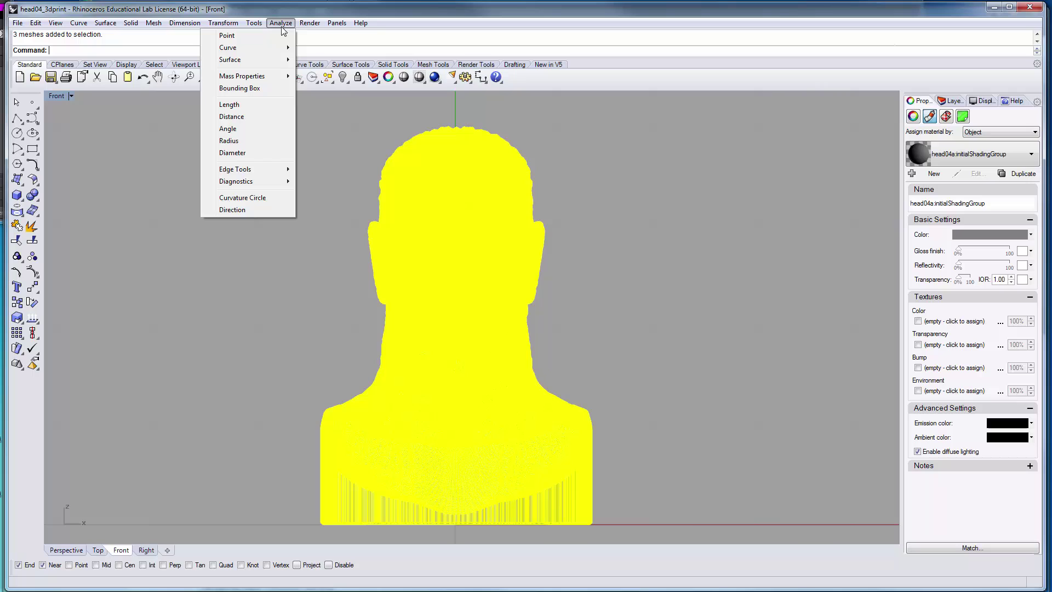
pyautogui.moveTo(277, 79)
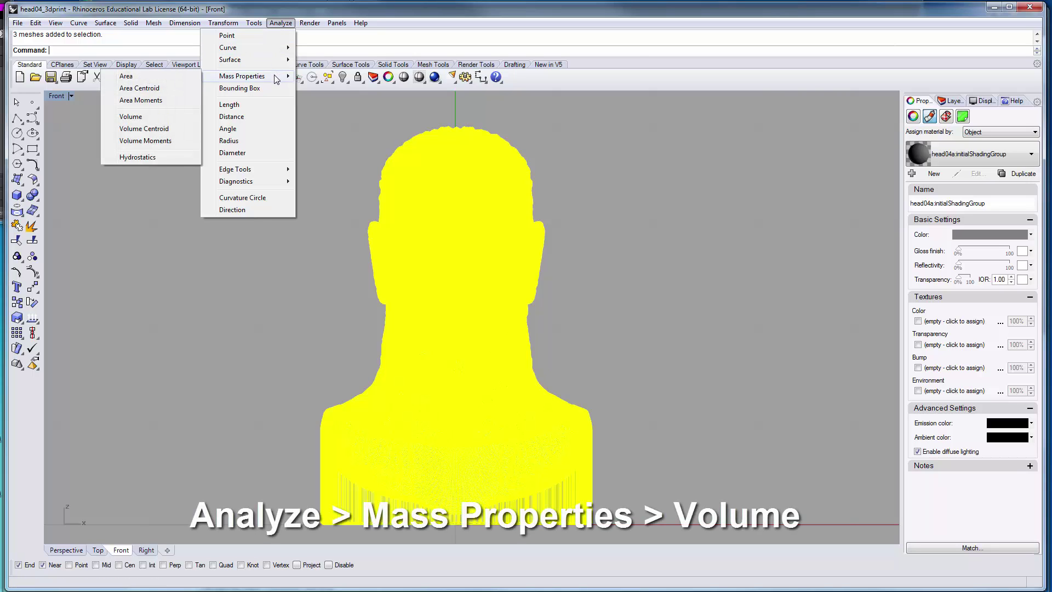
pyautogui.click(130, 117)
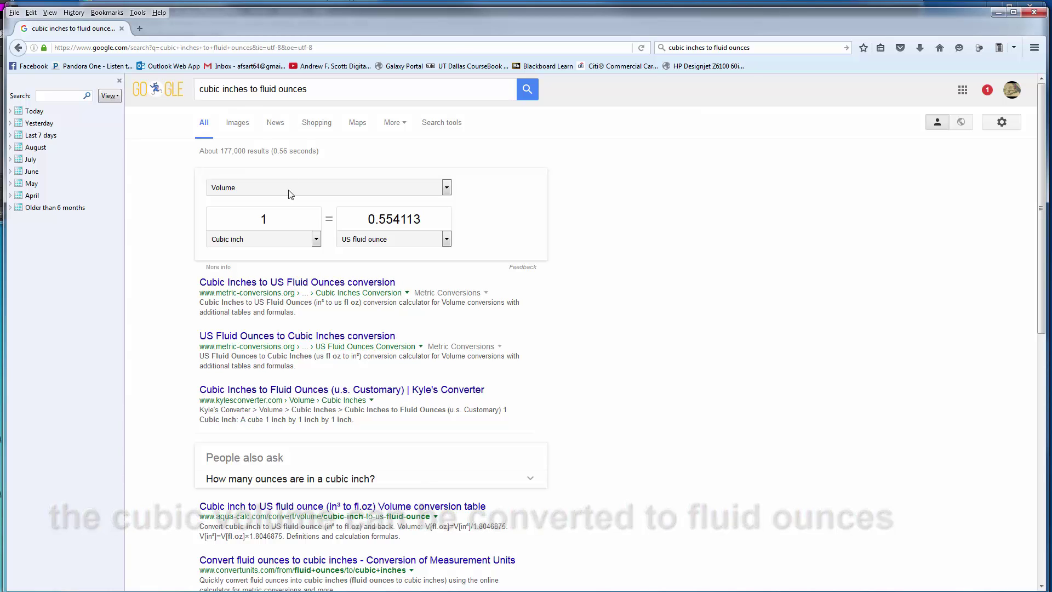
# Convert 10.5 cubic inches in Google's converter, giving 5.818182 US fluid ounces
pyautogui.doubleClick(285, 218)
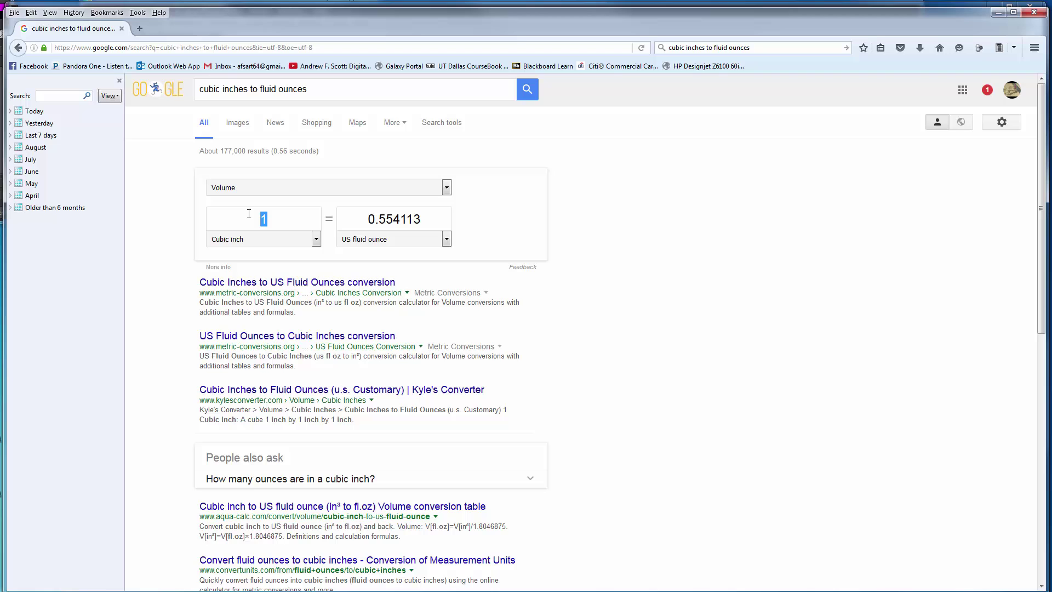
pyautogui.write('10.5')
pyautogui.press('Tab')
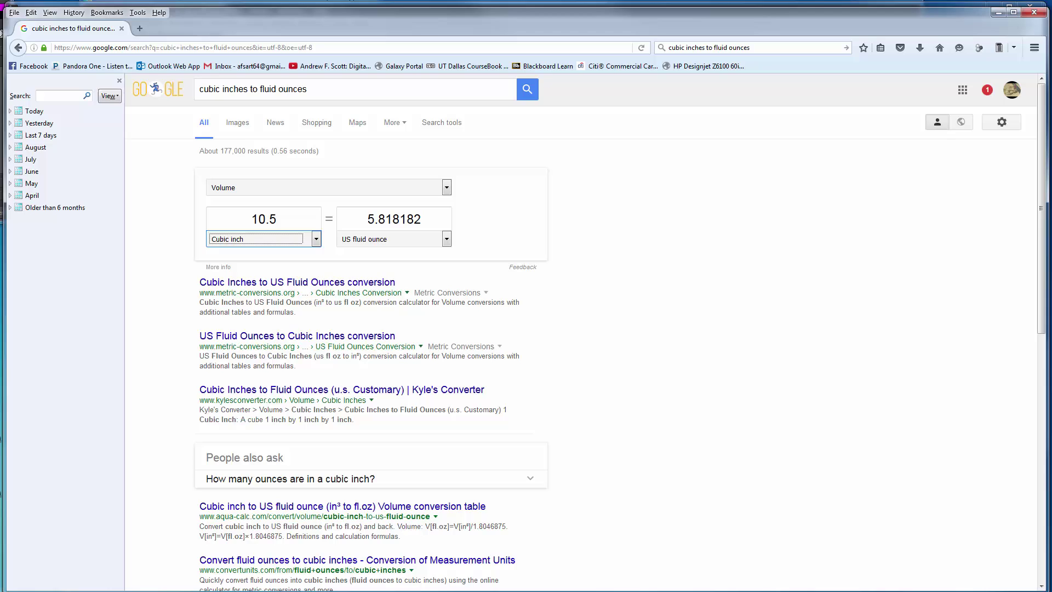
# Back in Rhino, show all four viewports and zoom each to fit the head bust
pyautogui.hotkey('alt', 'Tab')
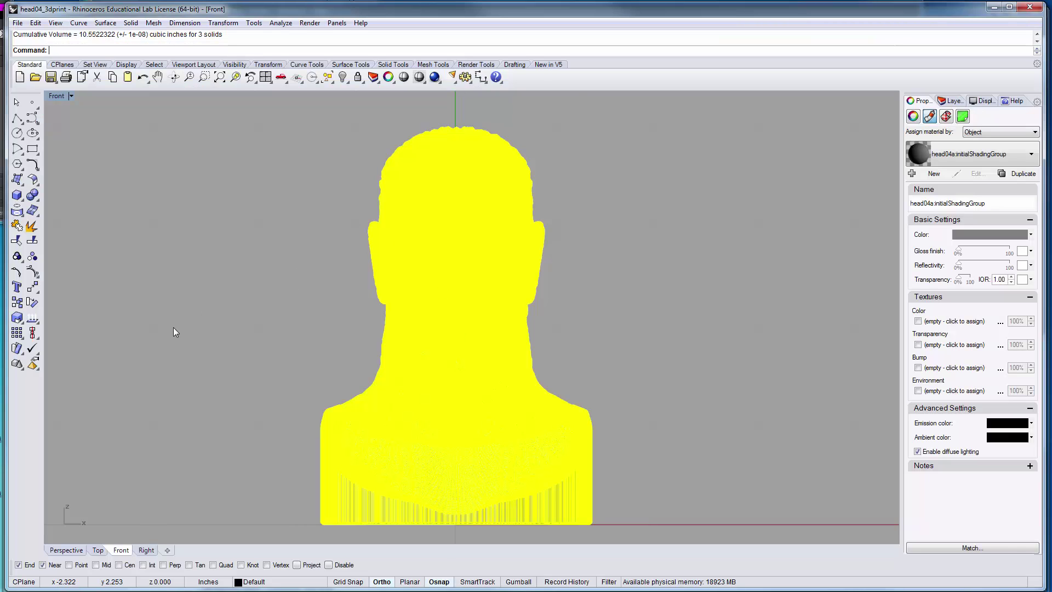
pyautogui.click(58, 98)
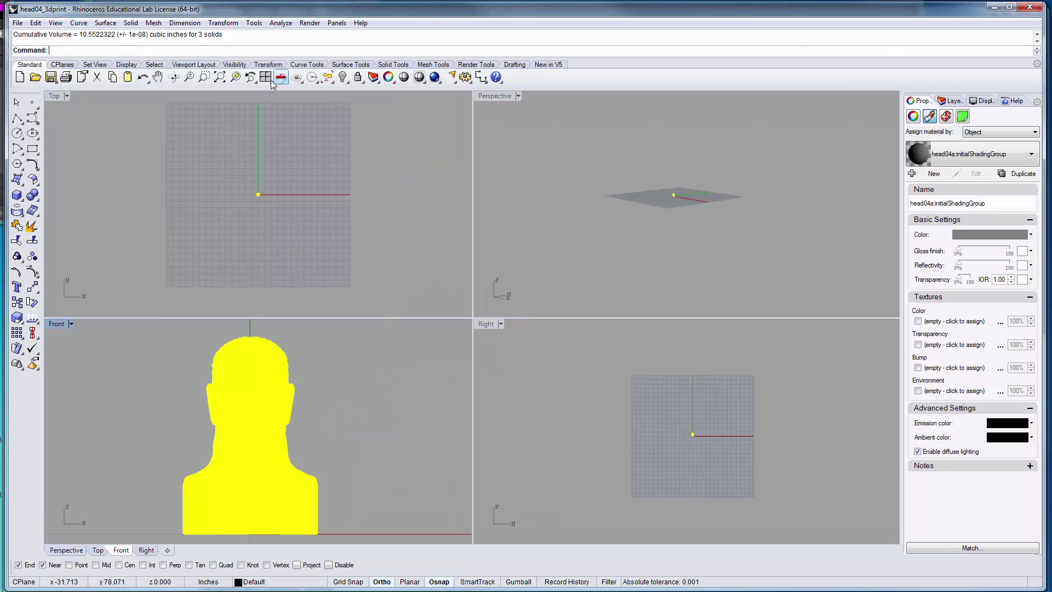
pyautogui.click(235, 78)
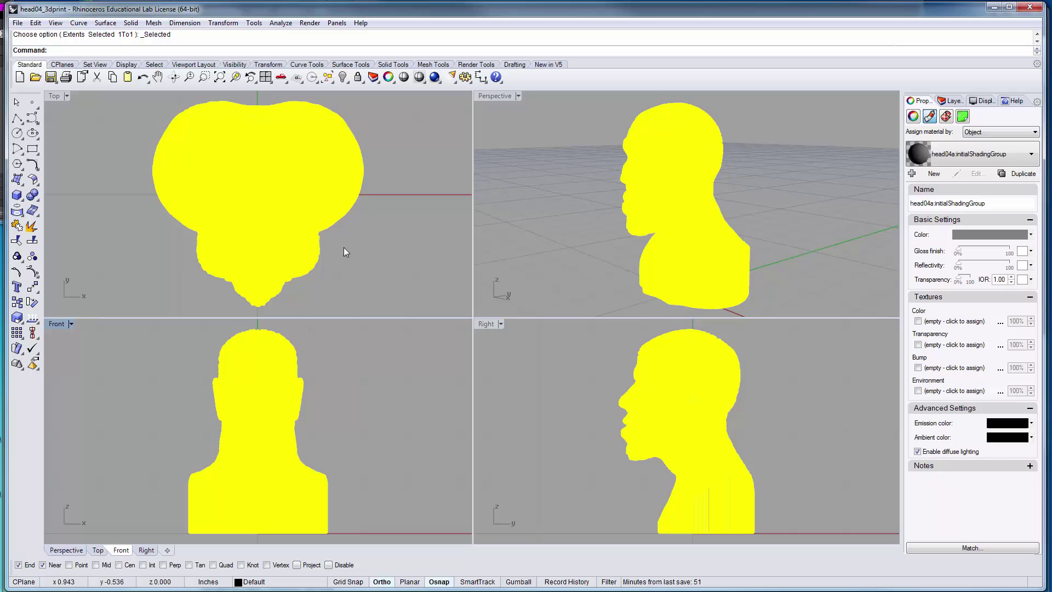
pyautogui.scroll(-5, 359, 252)
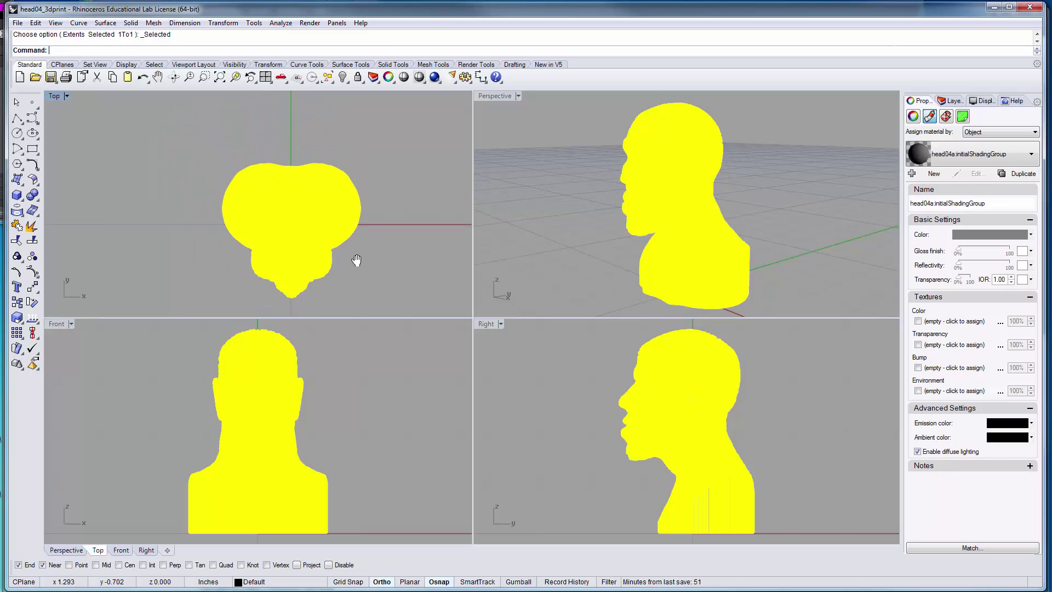
pyautogui.scroll(-2, 357, 259)
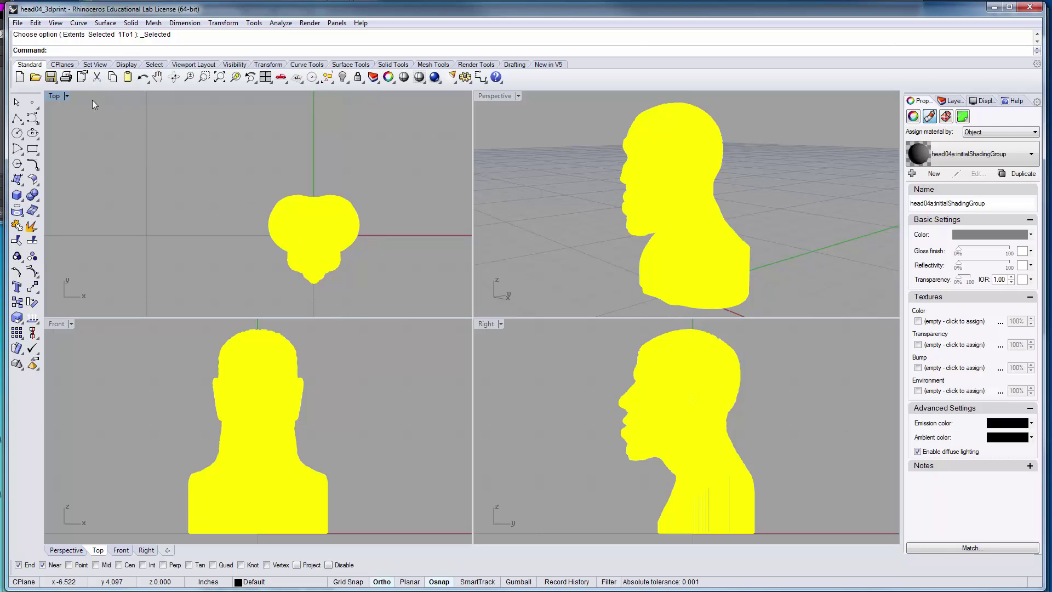
# Set the Top view to Wireframe display, then activate the Front, Perspective and Right views
pyautogui.click(67, 96)
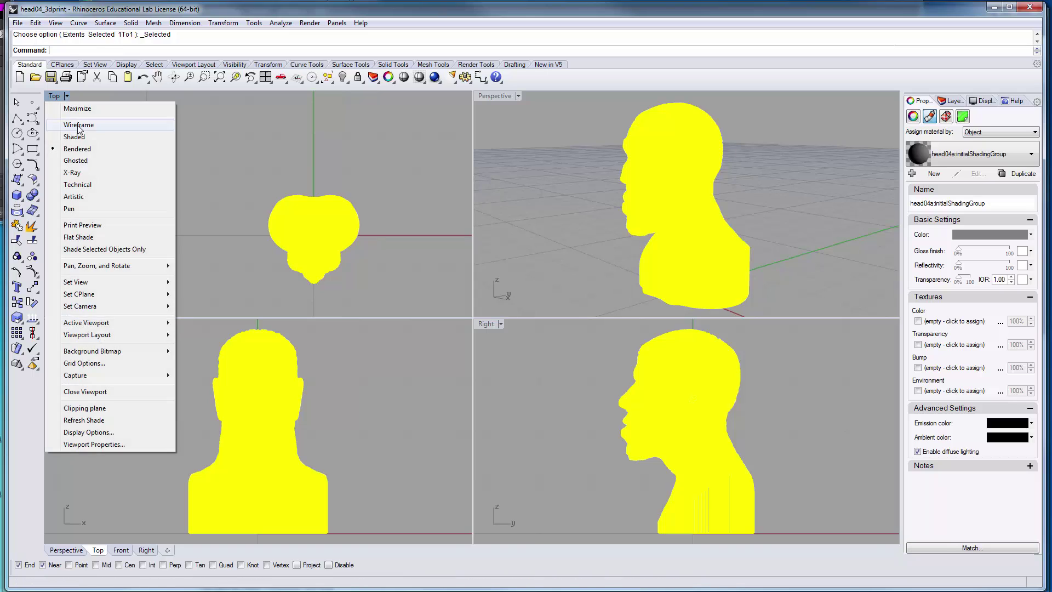
pyautogui.click(78, 125)
pyautogui.rightClick(101, 355)
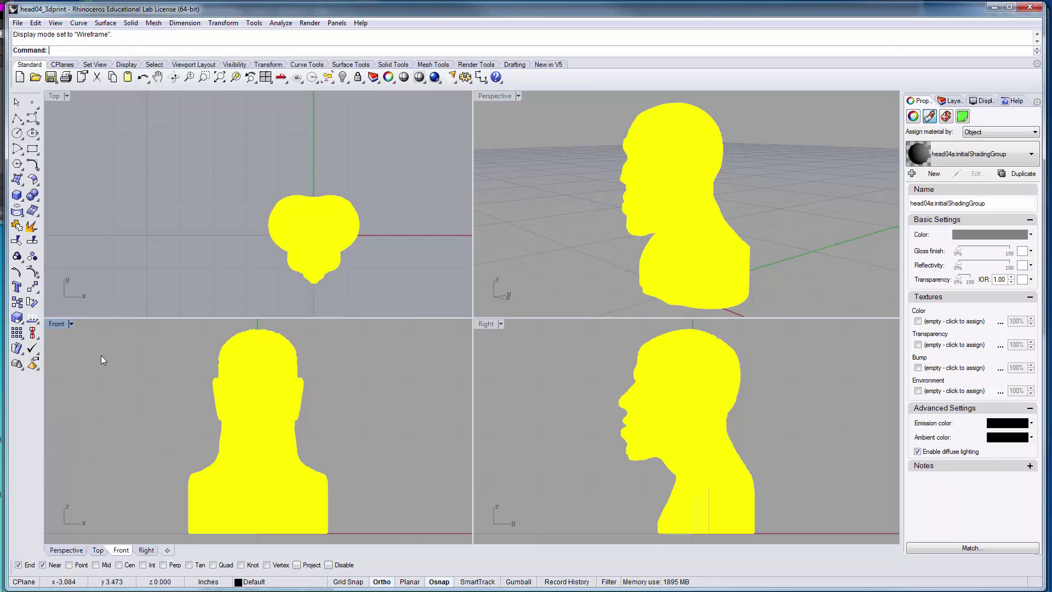
pyautogui.press('Escape')
pyautogui.click(537, 269)
pyautogui.click(577, 400)
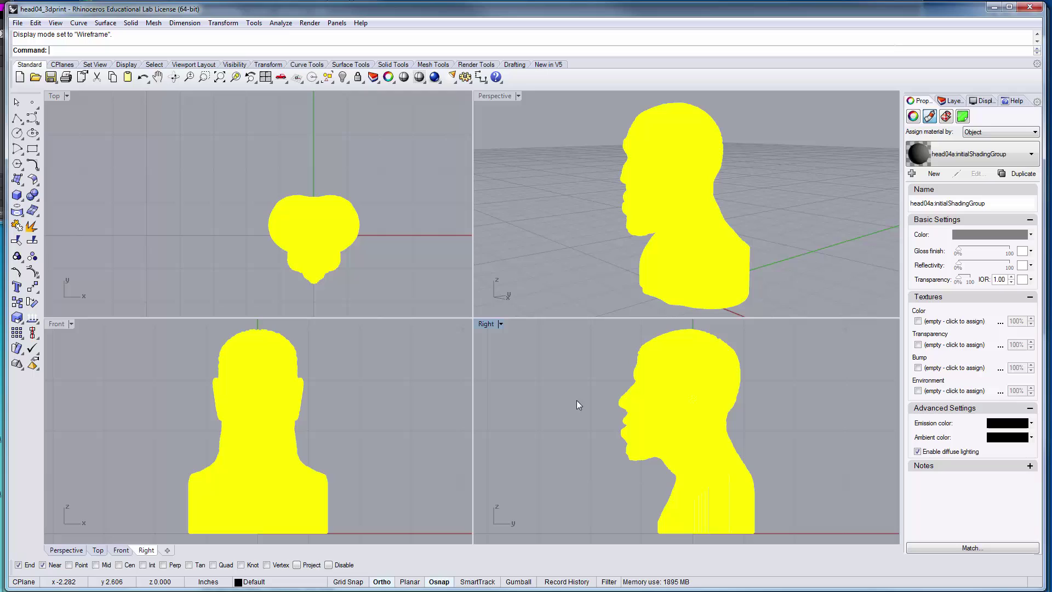
pyautogui.scroll(3, 344, 241)
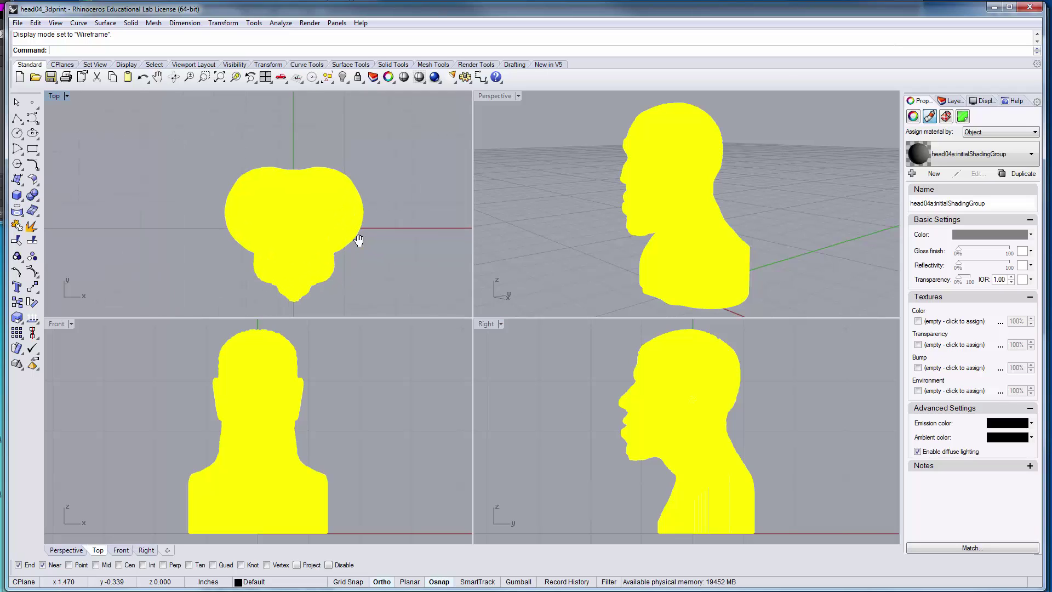
pyautogui.scroll(-2, 343, 238)
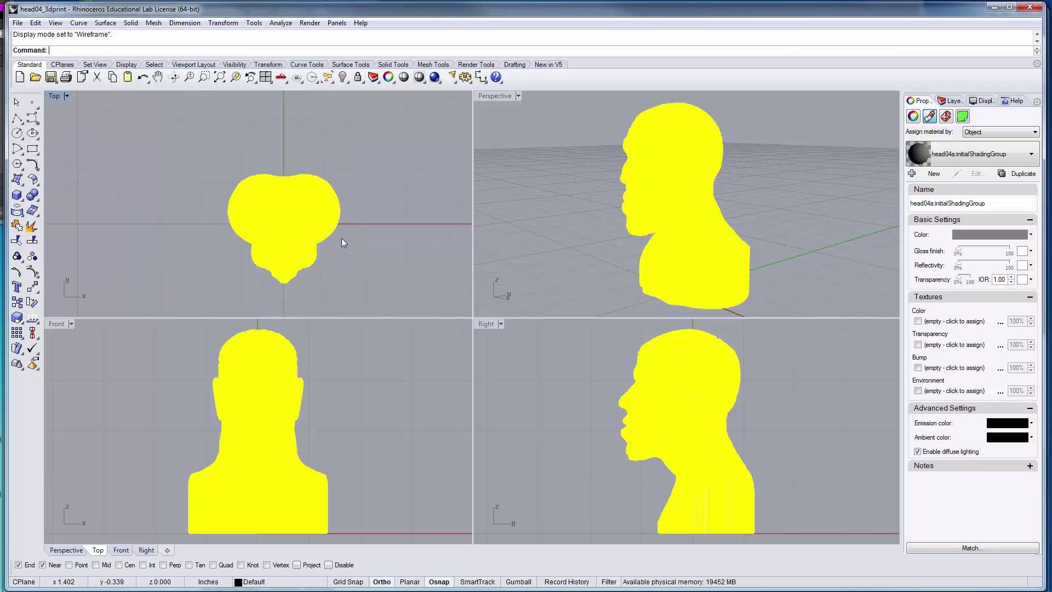
# Draw a vertical cylinder centred on the head's base, wide and tall enough to enclose the bust
pyautogui.click(24, 197)
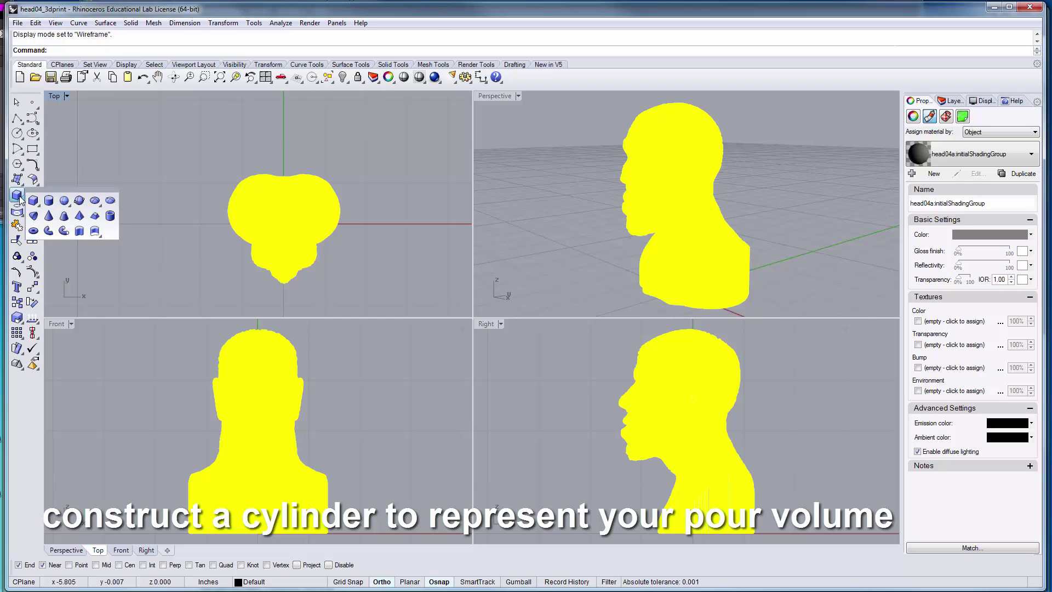
pyautogui.click(49, 201)
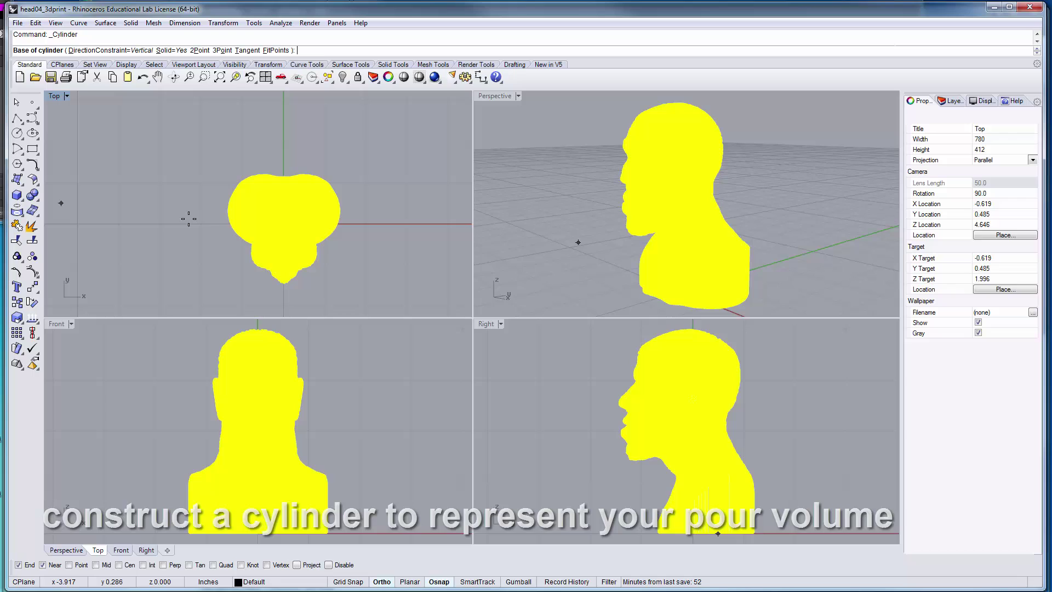
pyautogui.click(282, 222)
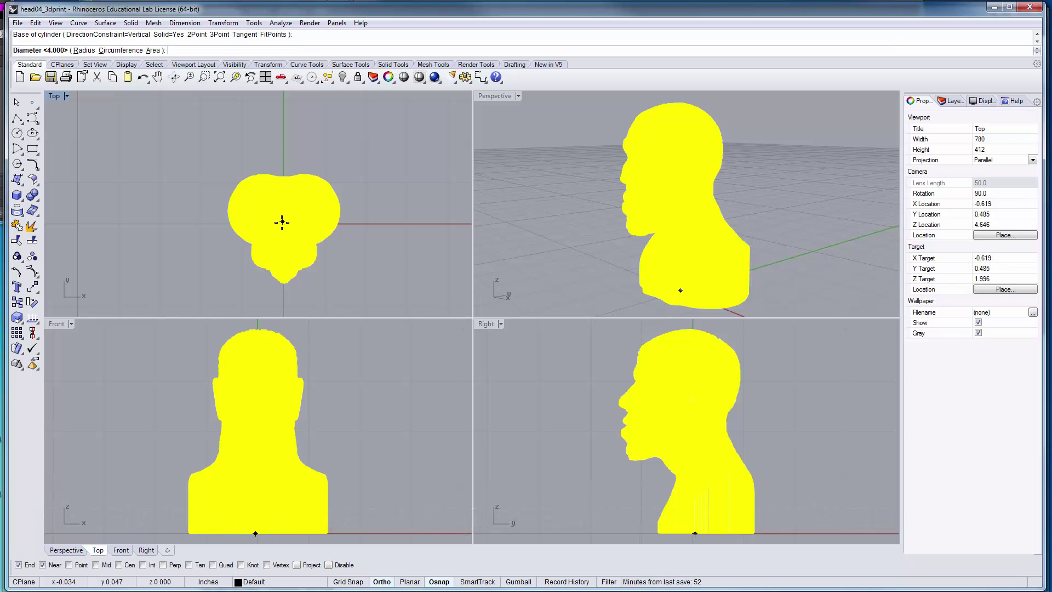
pyautogui.click(351, 302)
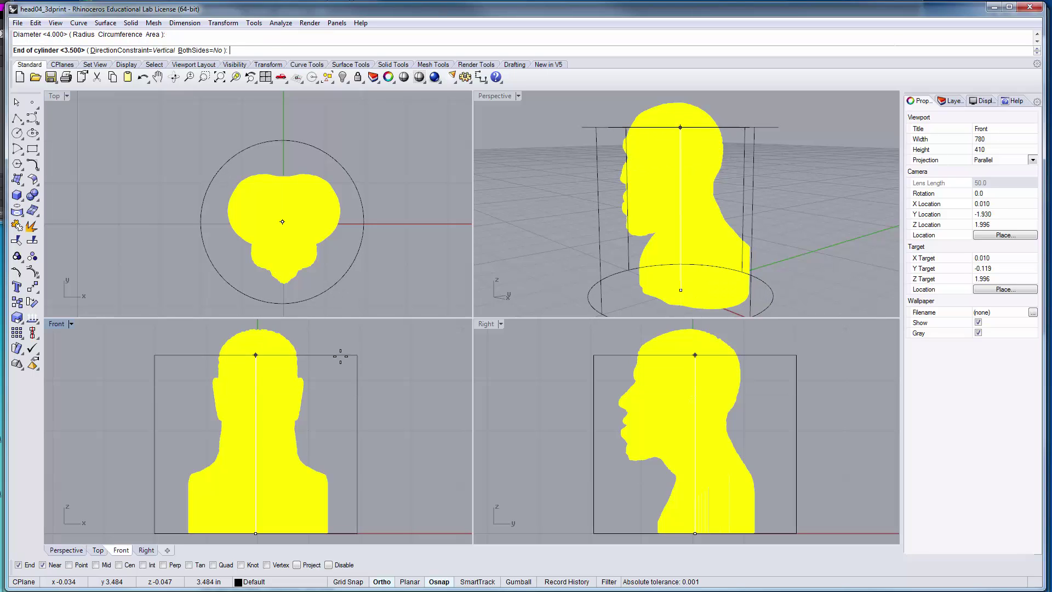
pyautogui.moveTo(340, 356); pyautogui.dragTo(349, 407, button='right')
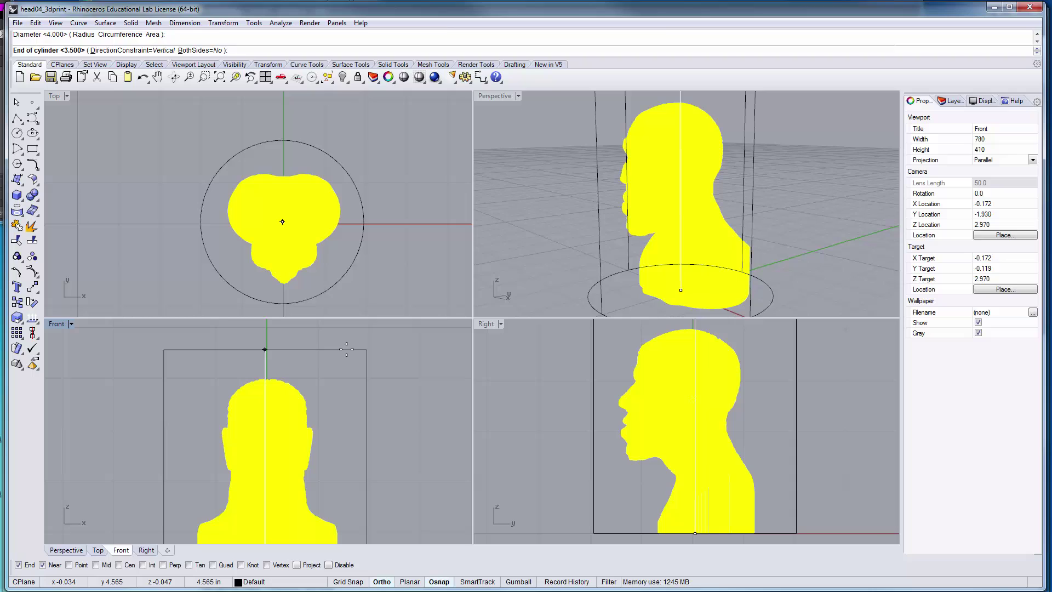
pyautogui.click(346, 349)
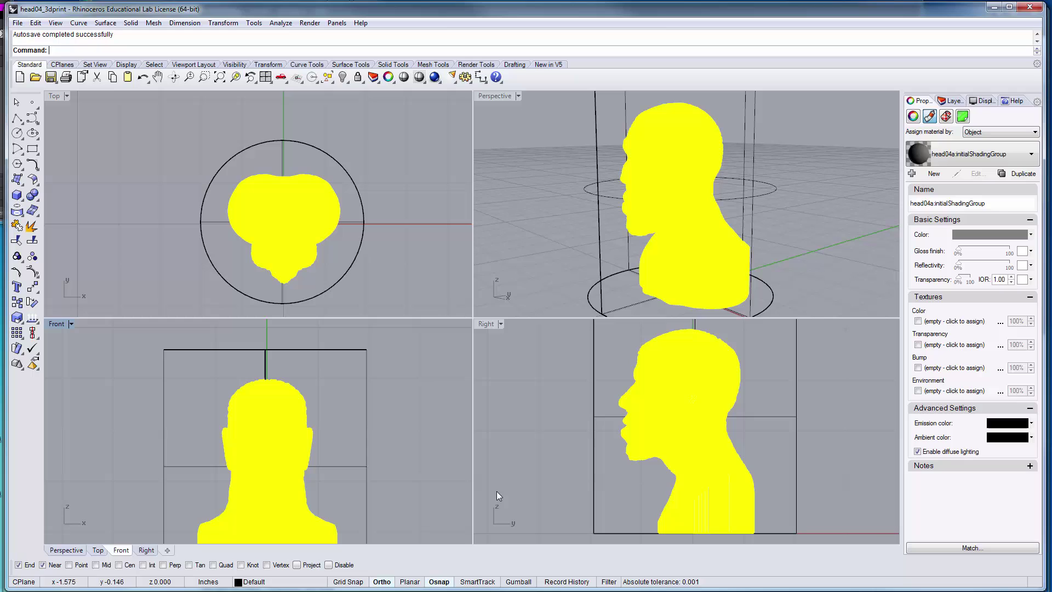
# Select the cylinder and measure its volume: 56.307405 cubic inches
pyautogui.click(366, 360)
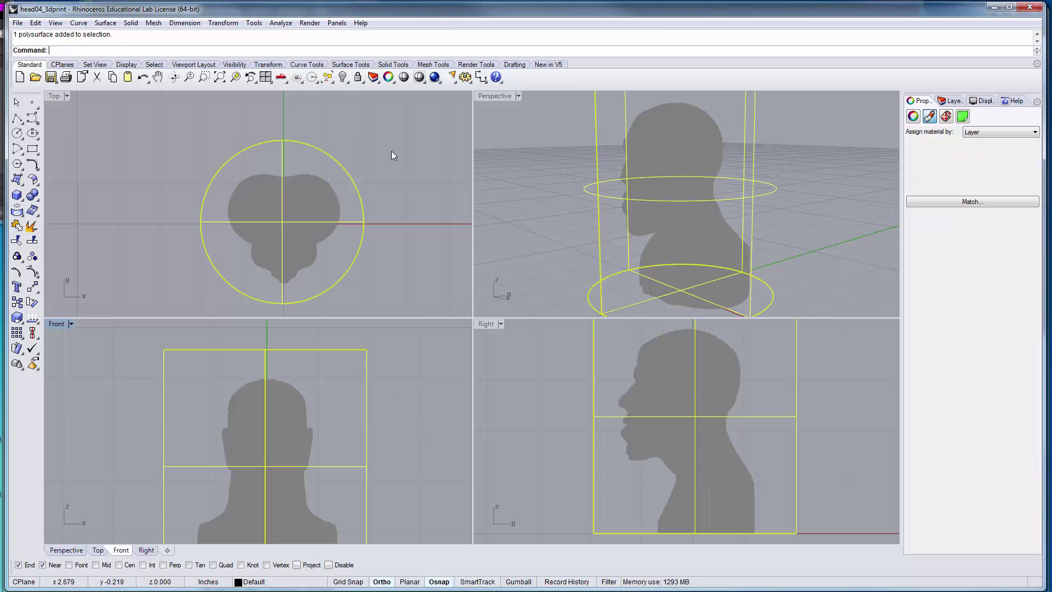
pyautogui.rightClick(316, 50)
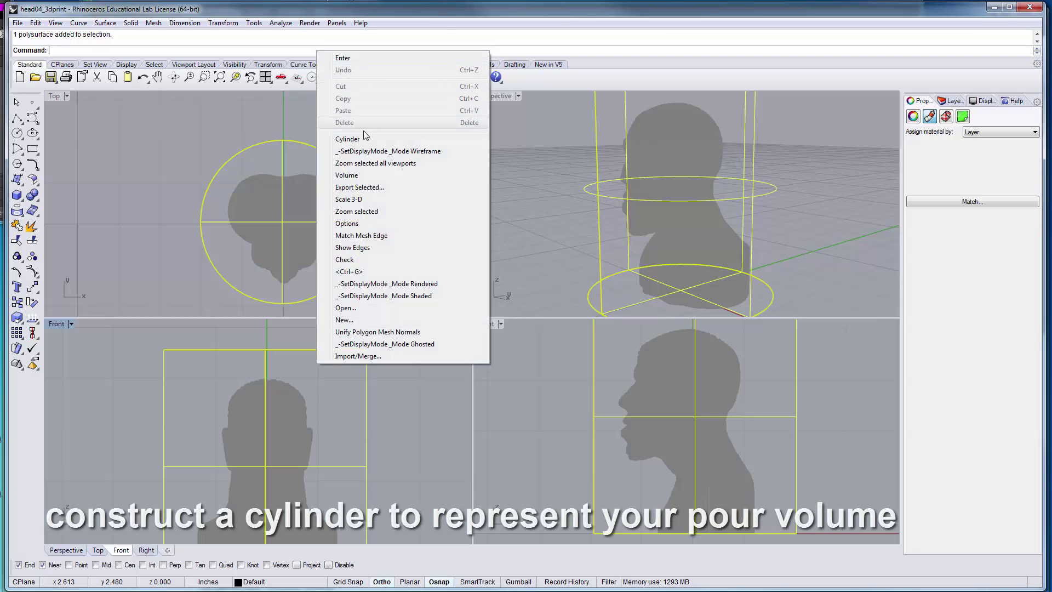
pyautogui.click(360, 176)
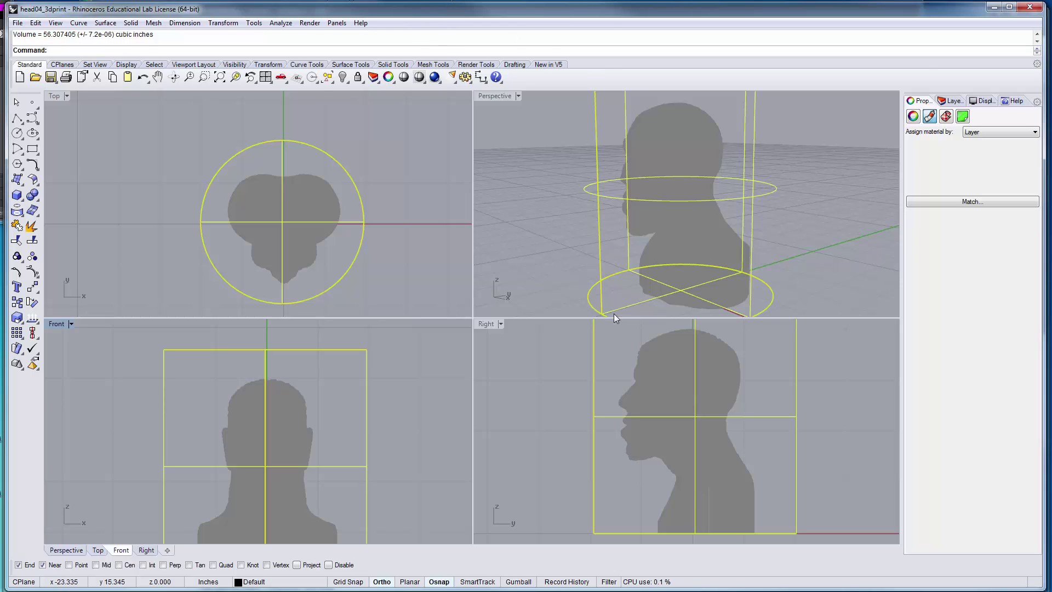
# In the browser converter, replace the cubic inch value with 46
pyautogui.hotkey('alt', 'Tab')
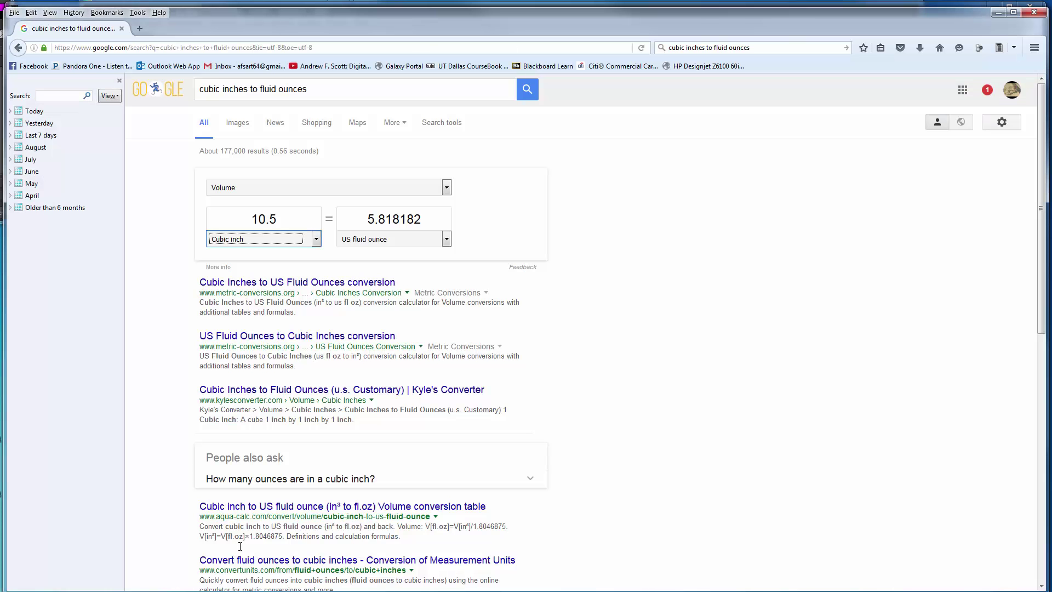
pyautogui.moveTo(281, 218); pyautogui.dragTo(254, 220)
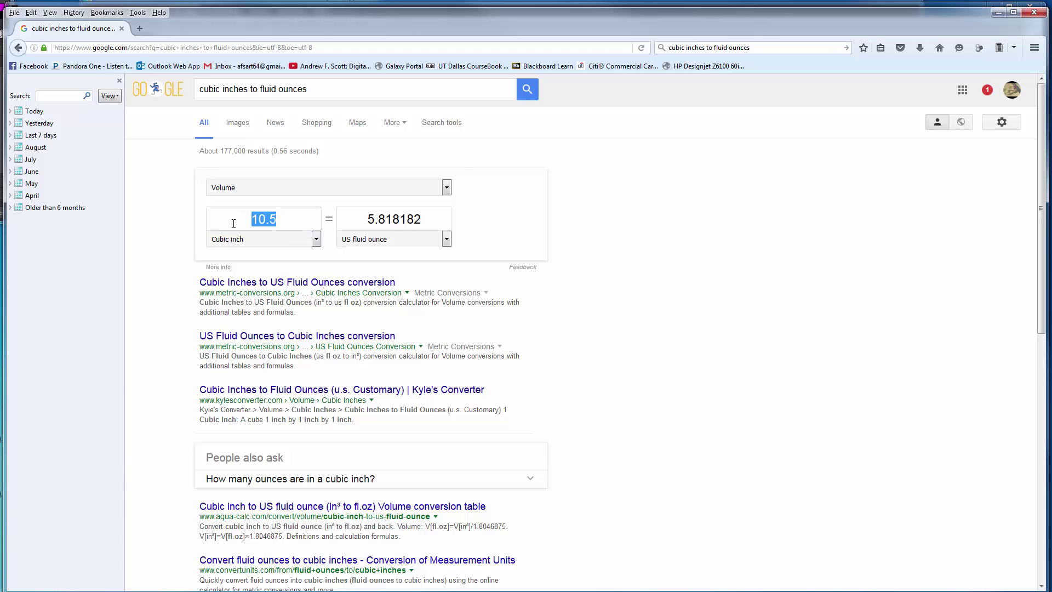
pyautogui.write('4')
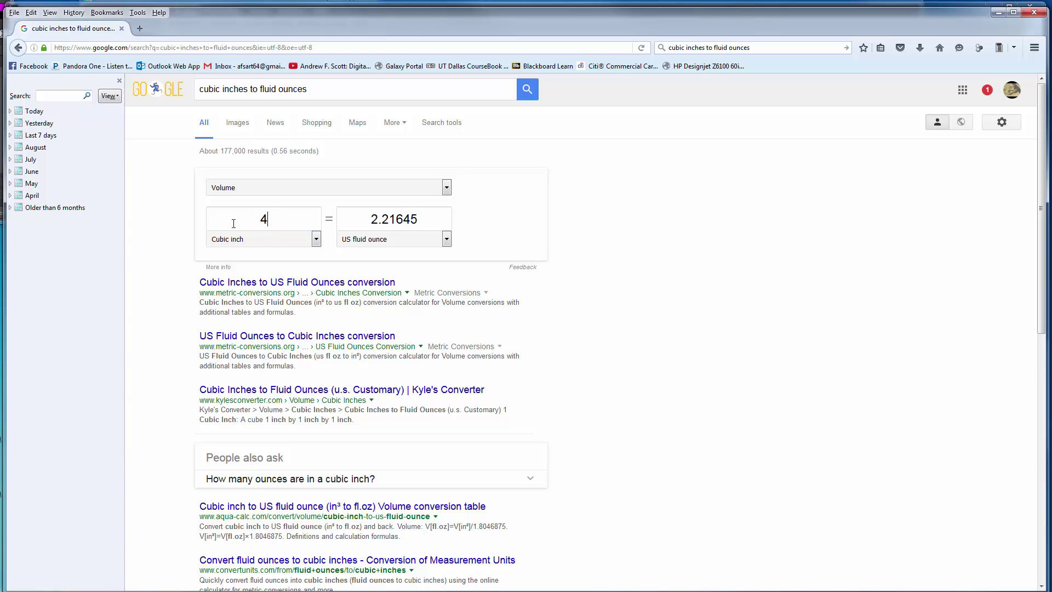
pyautogui.write('6')
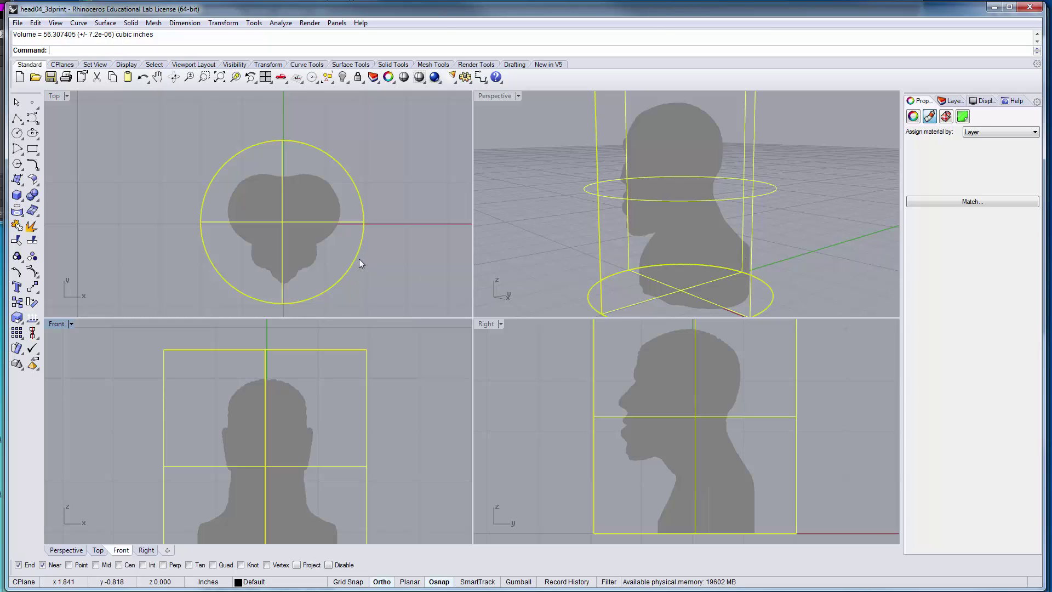
# Recentre the views, select the head meshes and measure their volume of about 10.55 cubic inches
pyautogui.scroll(-5, 350, 255)
pyautogui.scroll(-5, 696, 238)
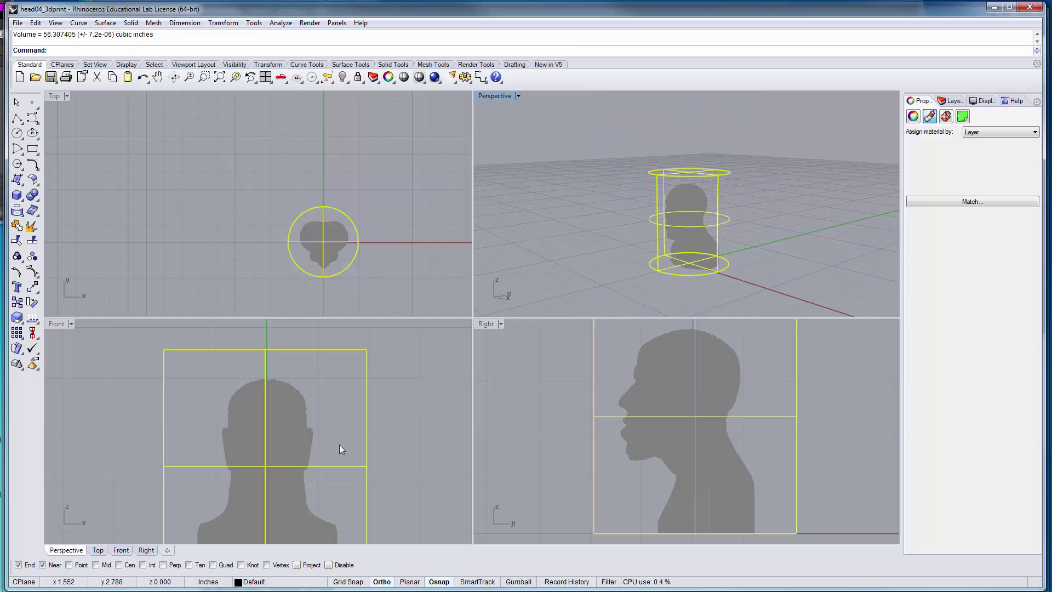
pyautogui.scroll(-4, 339, 449)
pyautogui.moveTo(479, 479); pyautogui.dragTo(539, 510, button='right')
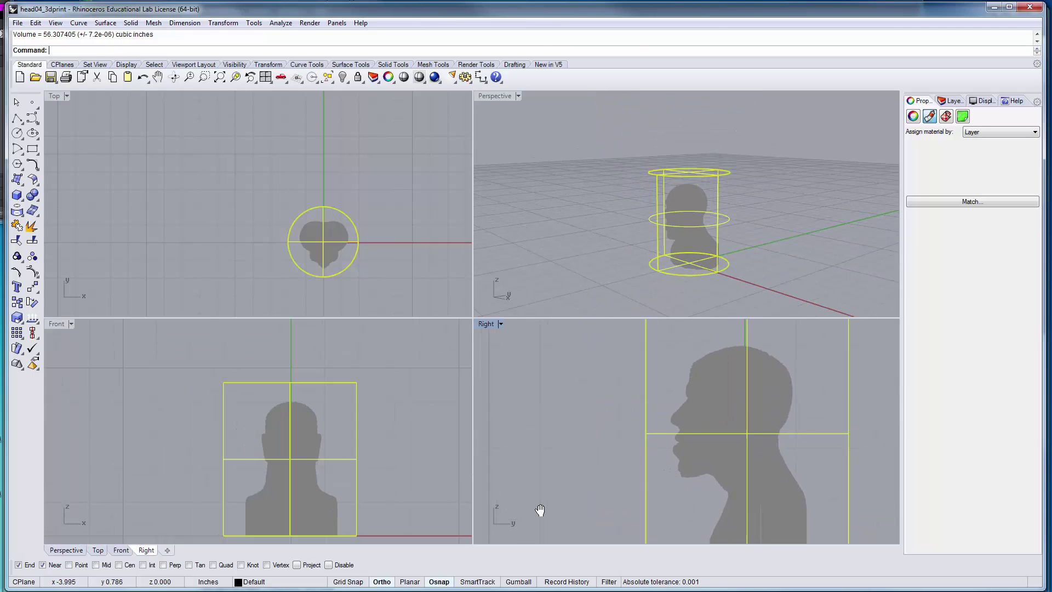
pyautogui.moveTo(440, 478); pyautogui.dragTo(432, 463, button='right')
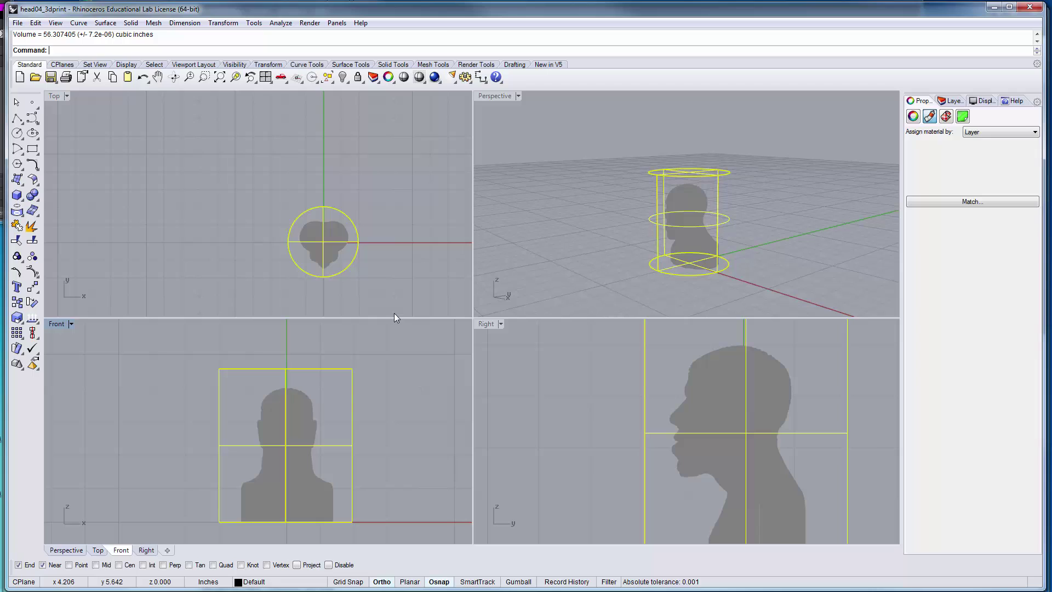
pyautogui.click(333, 250)
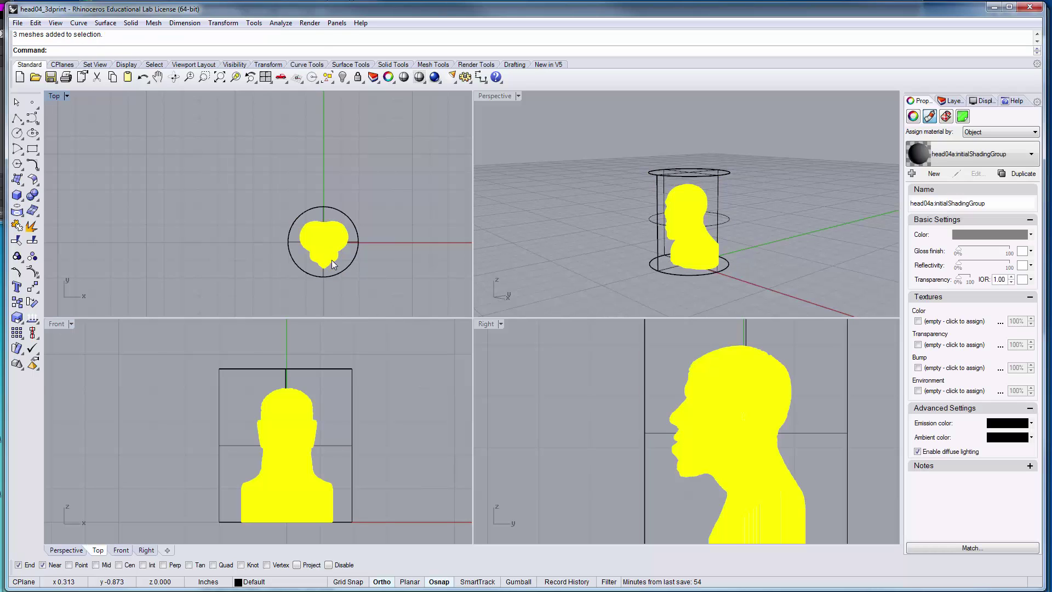
pyautogui.rightClick(324, 51)
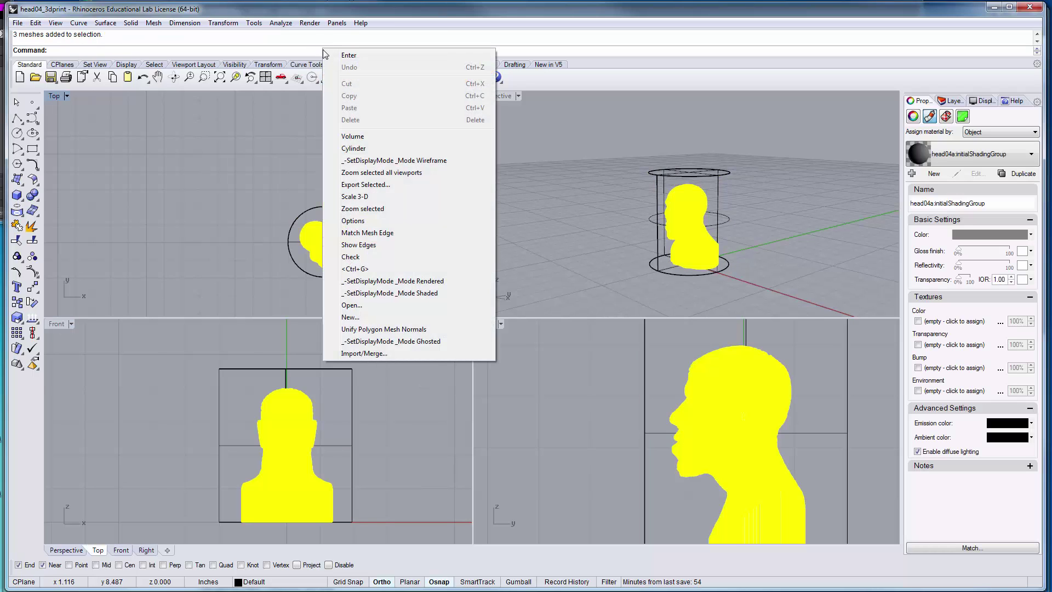
pyautogui.click(352, 137)
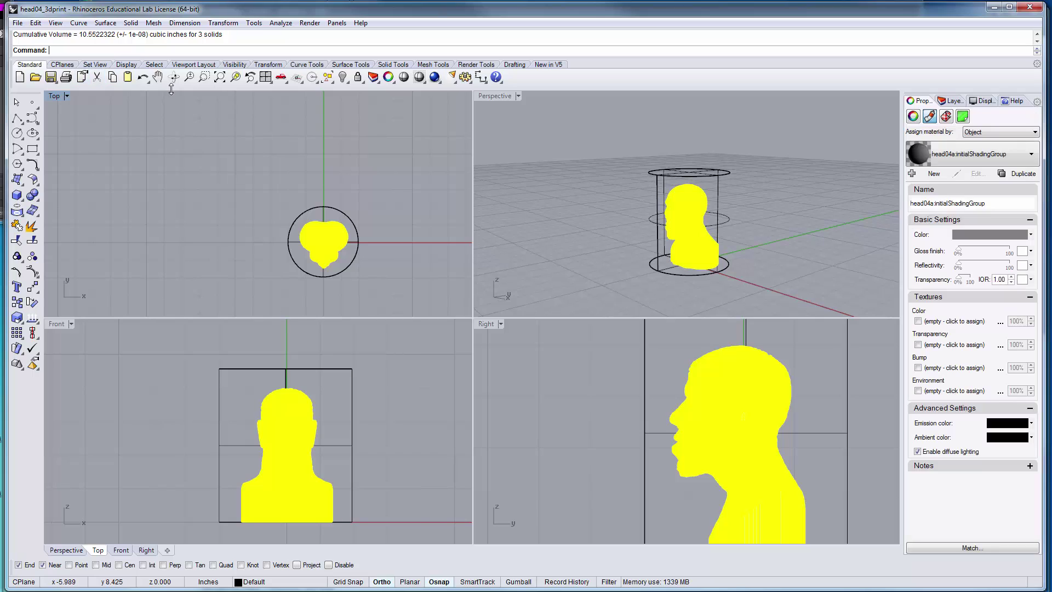
# Scale the head up in 3-D from its base so it extends beyond the cylinder
pyautogui.scroll(-4, 292, 489)
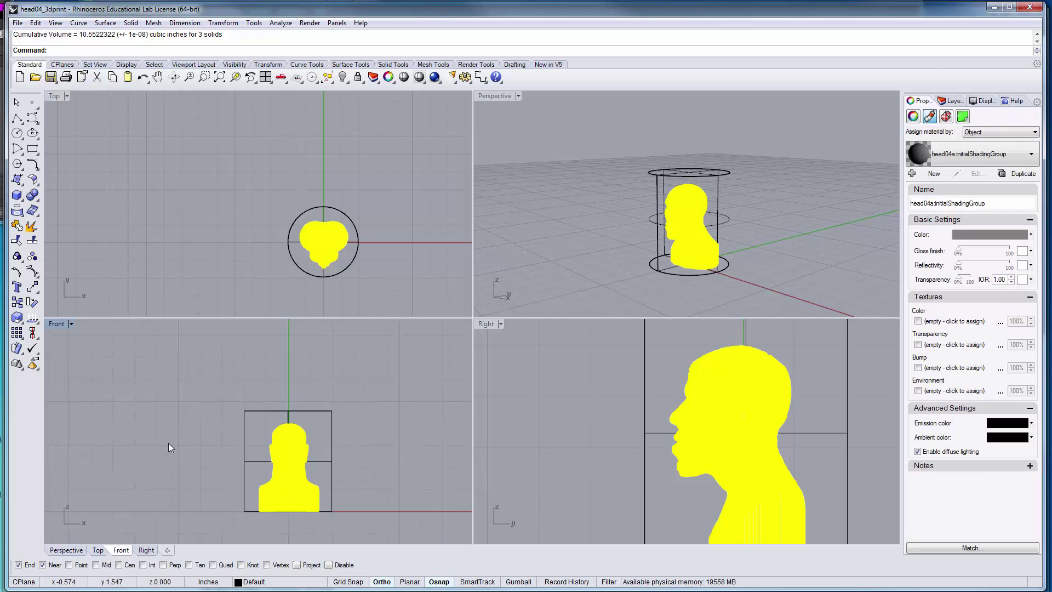
pyautogui.click(17, 317)
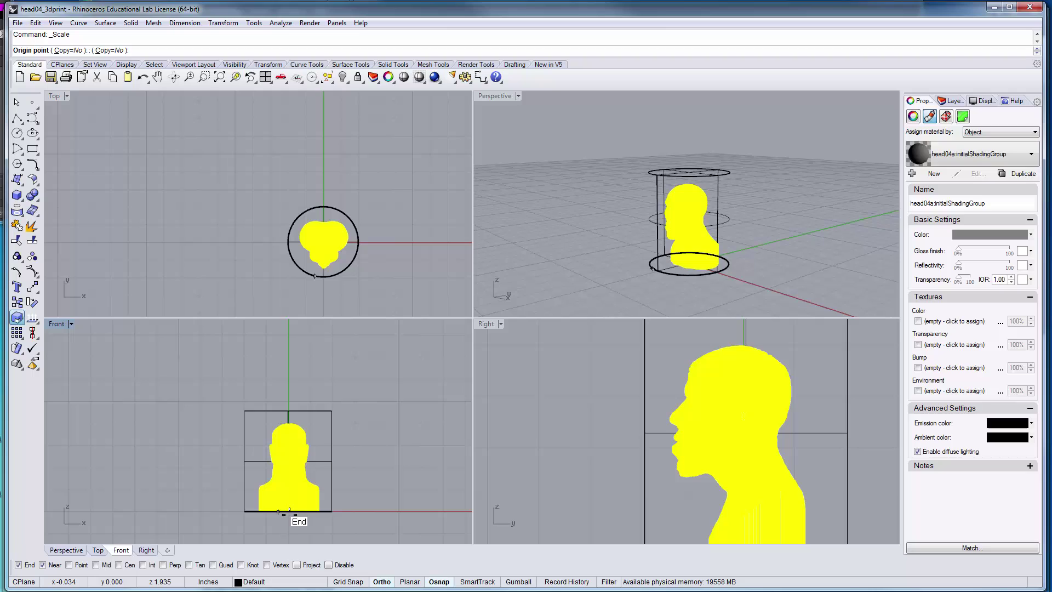
pyautogui.click(280, 512)
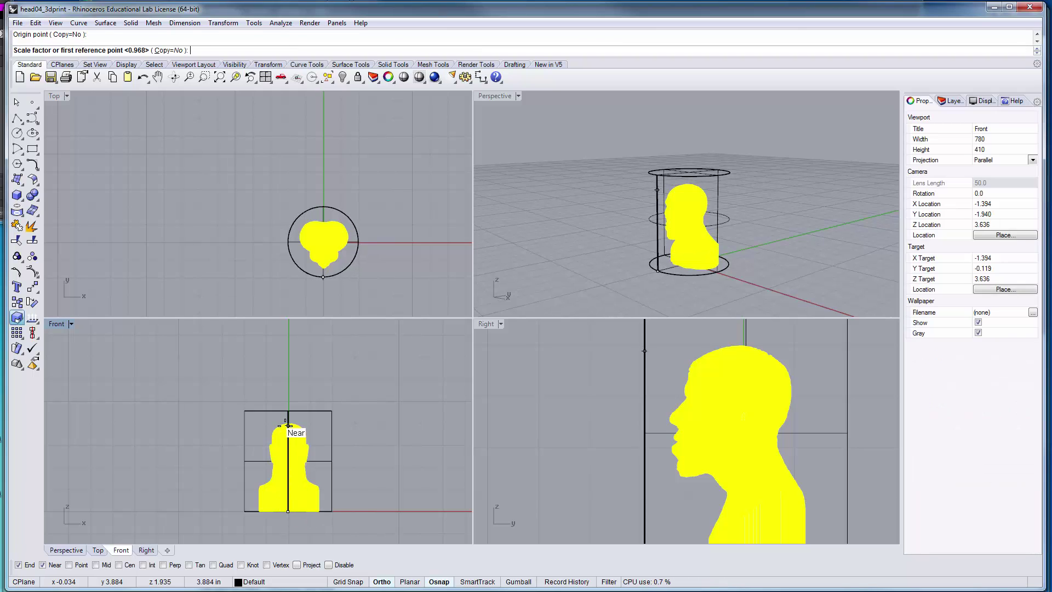
pyautogui.click(288, 426)
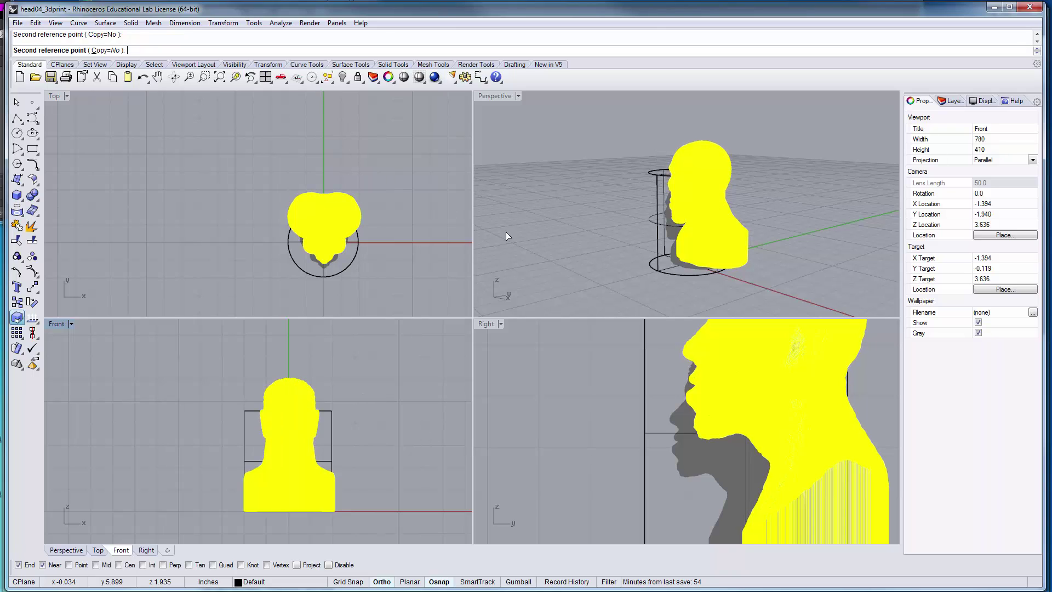
pyautogui.click(309, 408)
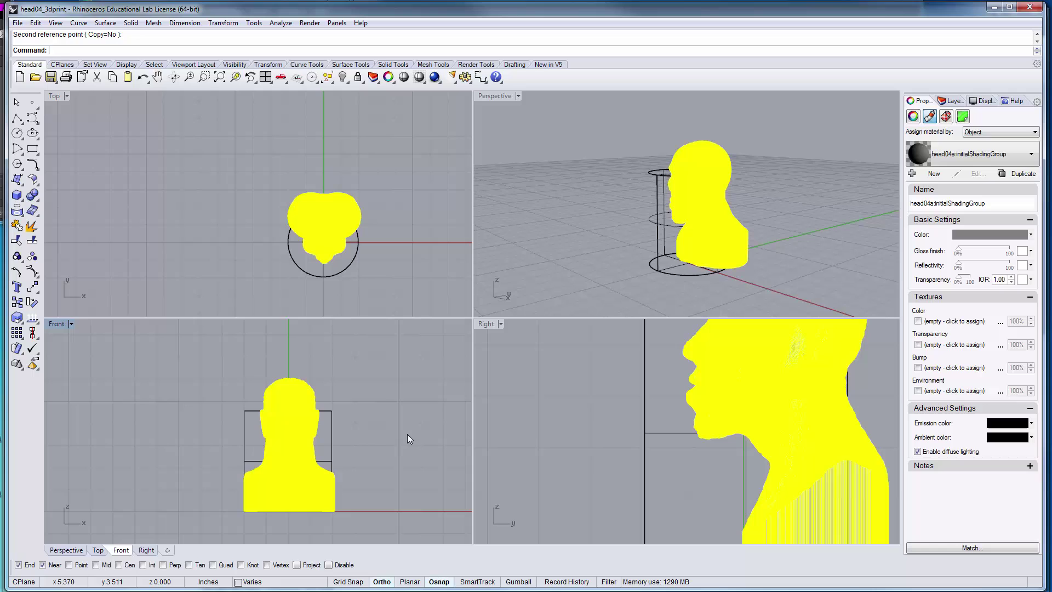
# Measure the enlarged head's volume: 36.9558369 cubic inches
pyautogui.rightClick(330, 53)
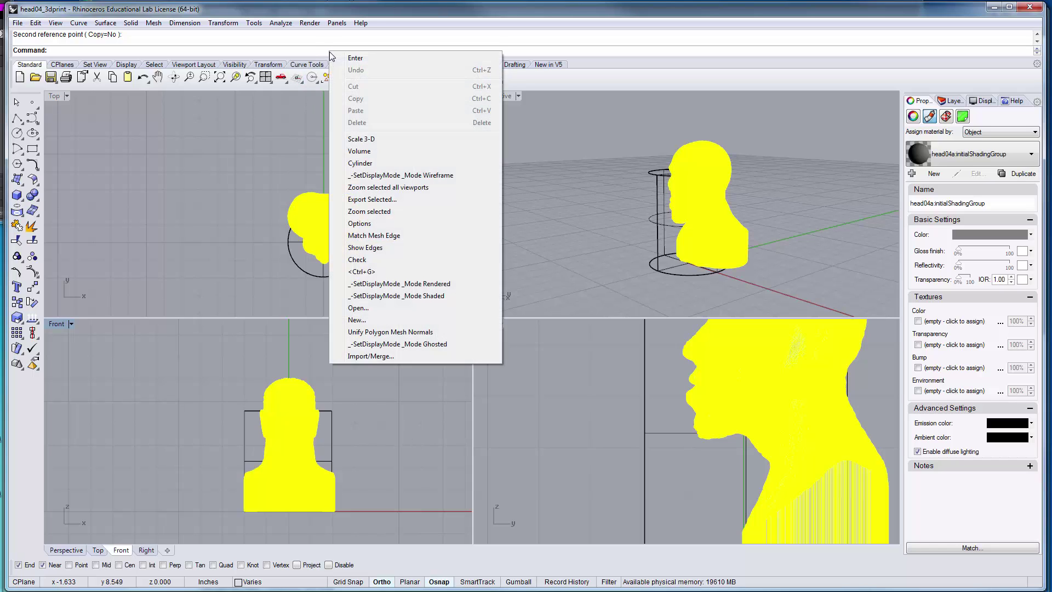
pyautogui.click(359, 151)
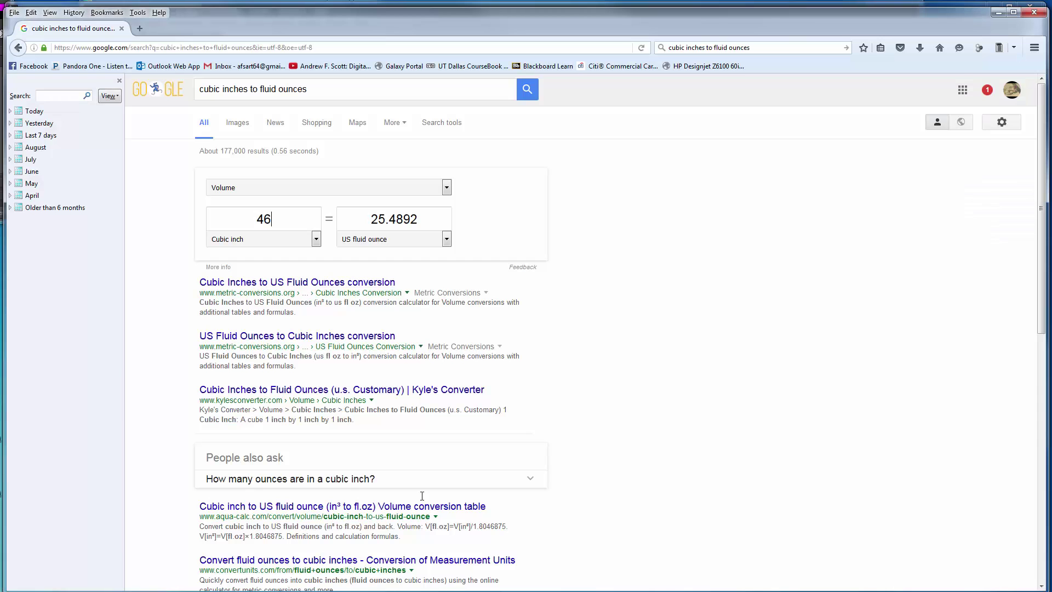
# Convert 37 cubic inches to 20.5022 US fluid ounces, then return to Rhino
pyautogui.moveTo(292, 213); pyautogui.dragTo(255, 220)
pyautogui.write('37')
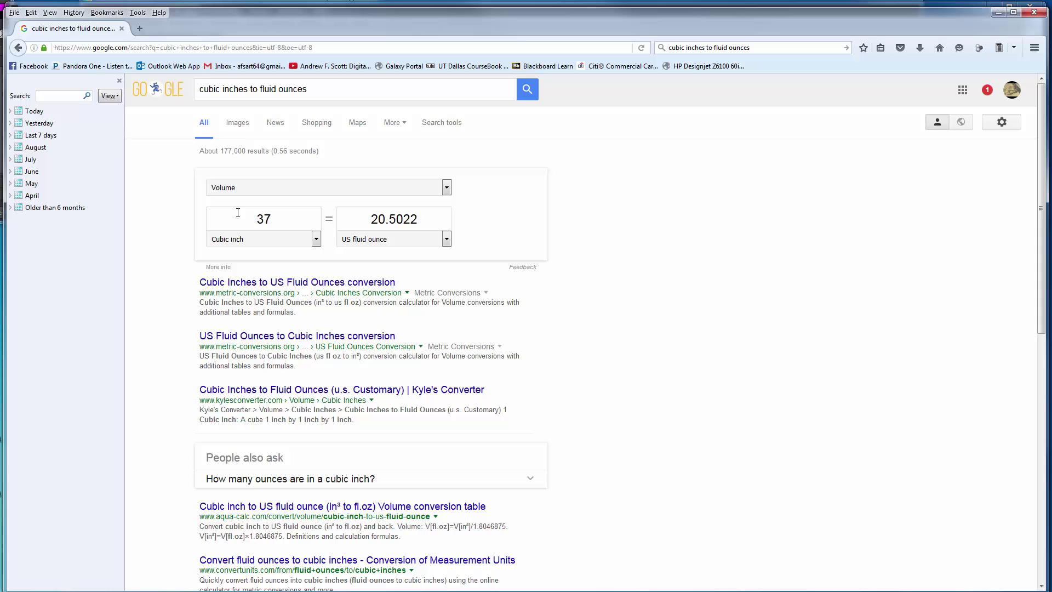
pyautogui.press('Tab')
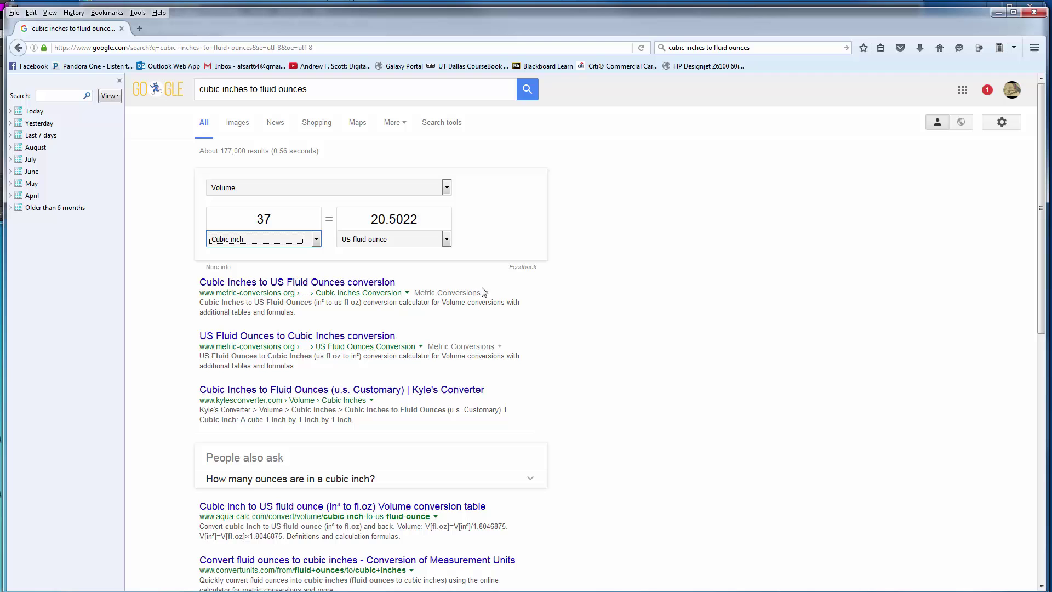
pyautogui.hotkey('alt', 'Tab')
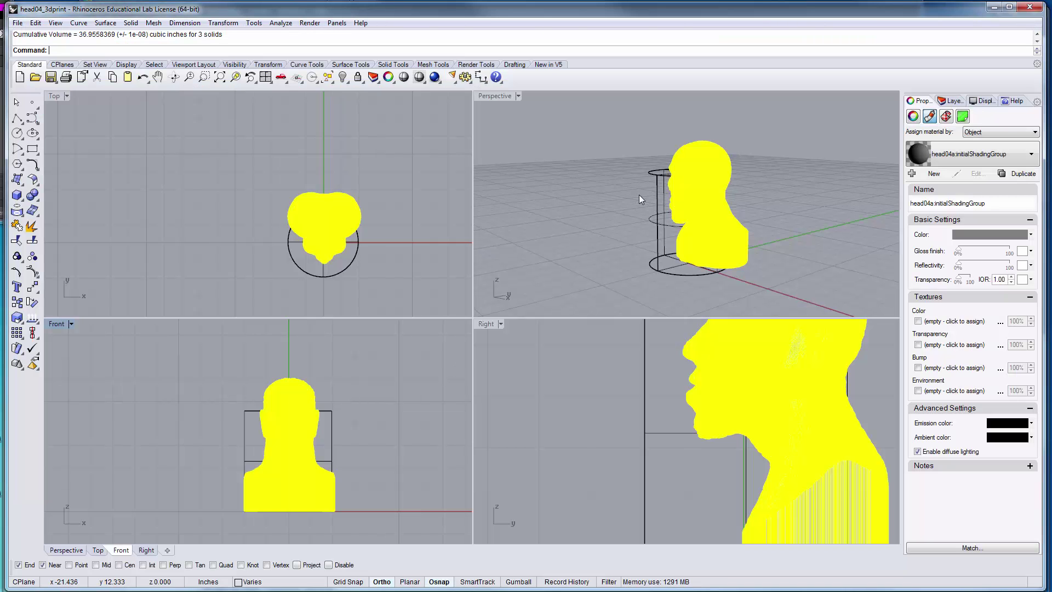
# Undo the scaling, maximize the Perspective view, zoom to the head and reselect its meshes
pyautogui.hotkey('ctrl', 'z')
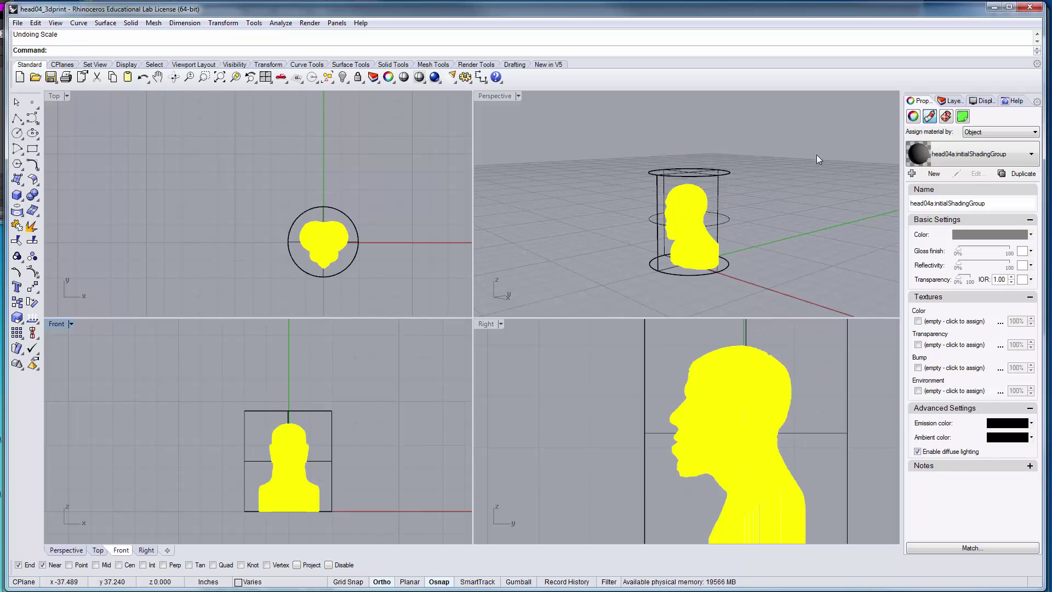
pyautogui.click(492, 99)
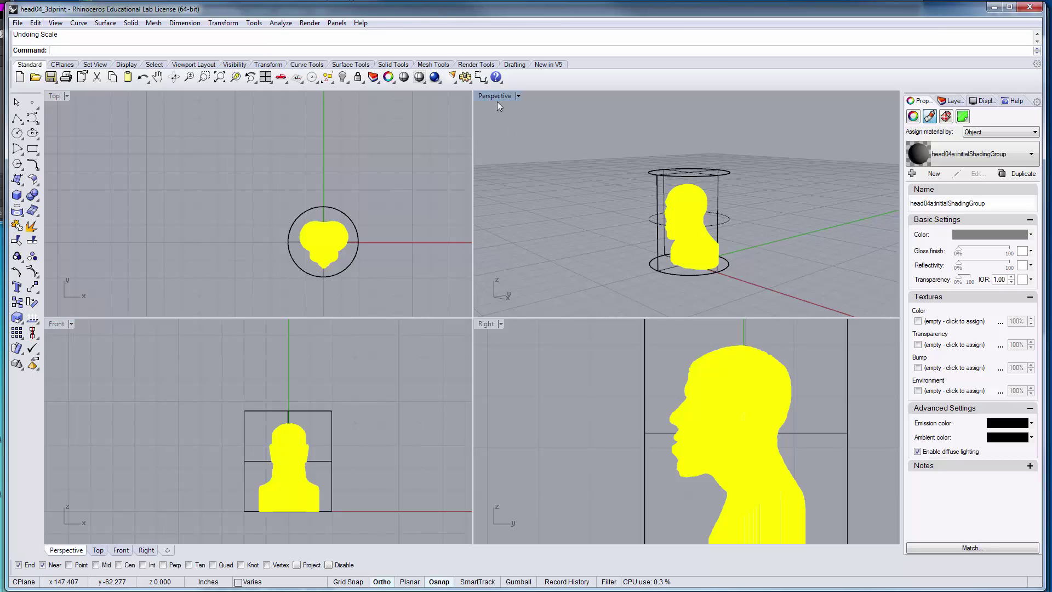
pyautogui.doubleClick(498, 97)
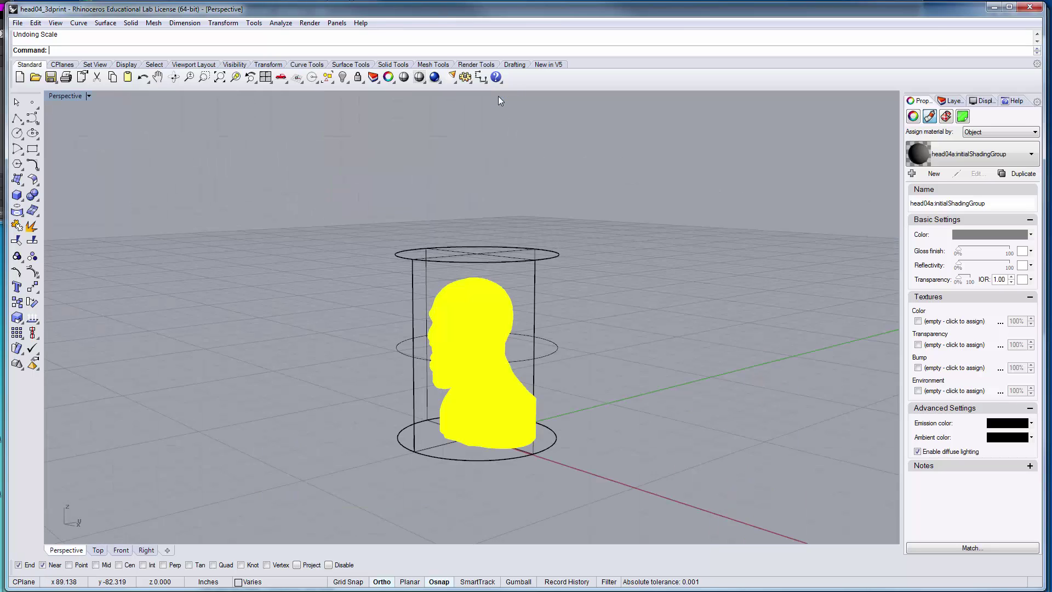
pyautogui.rightClick(238, 78)
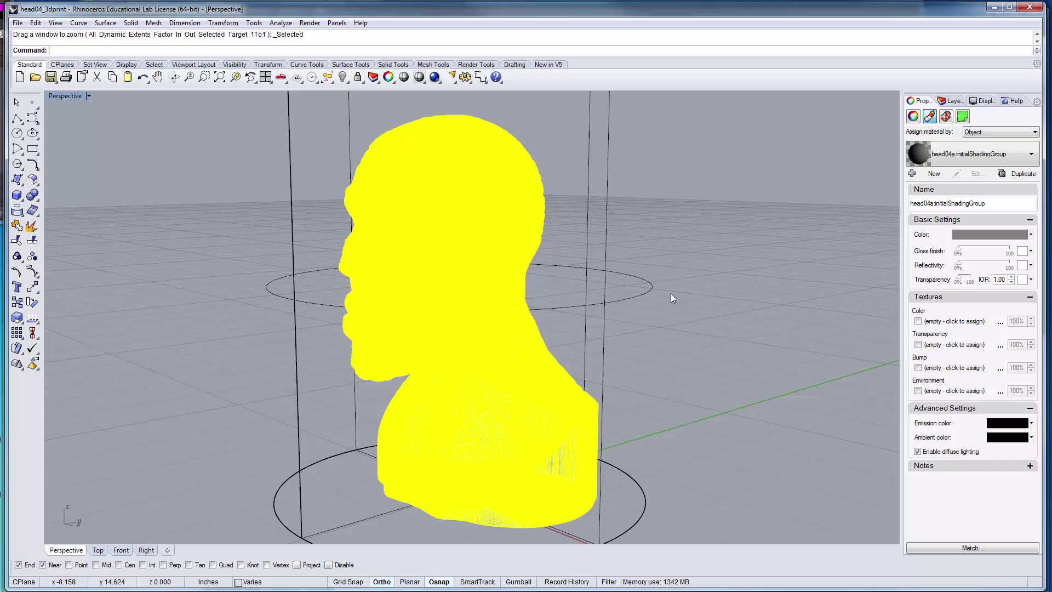
pyautogui.click(771, 349)
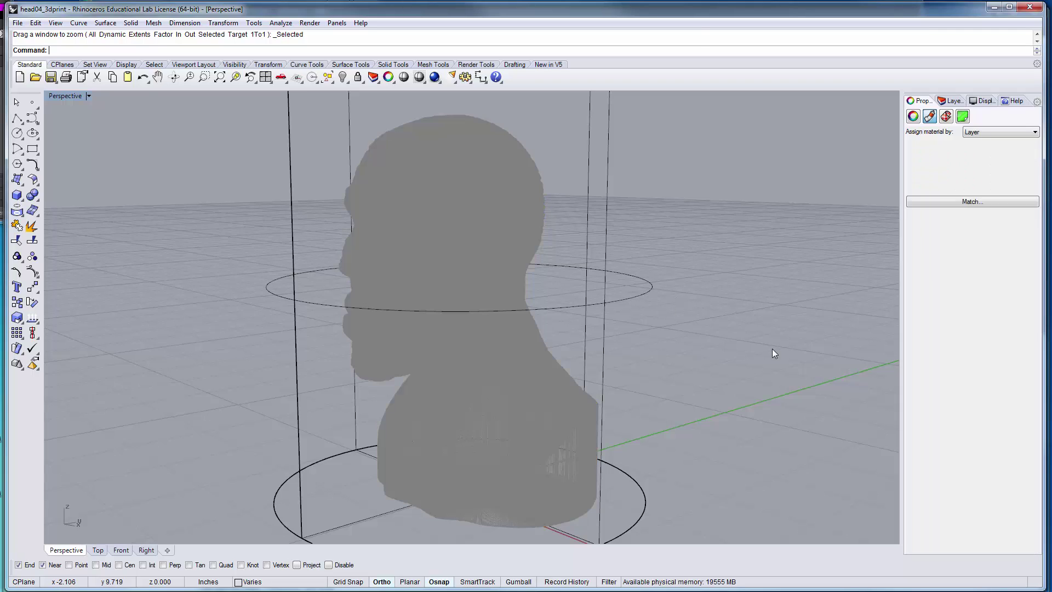
pyautogui.click(538, 198)
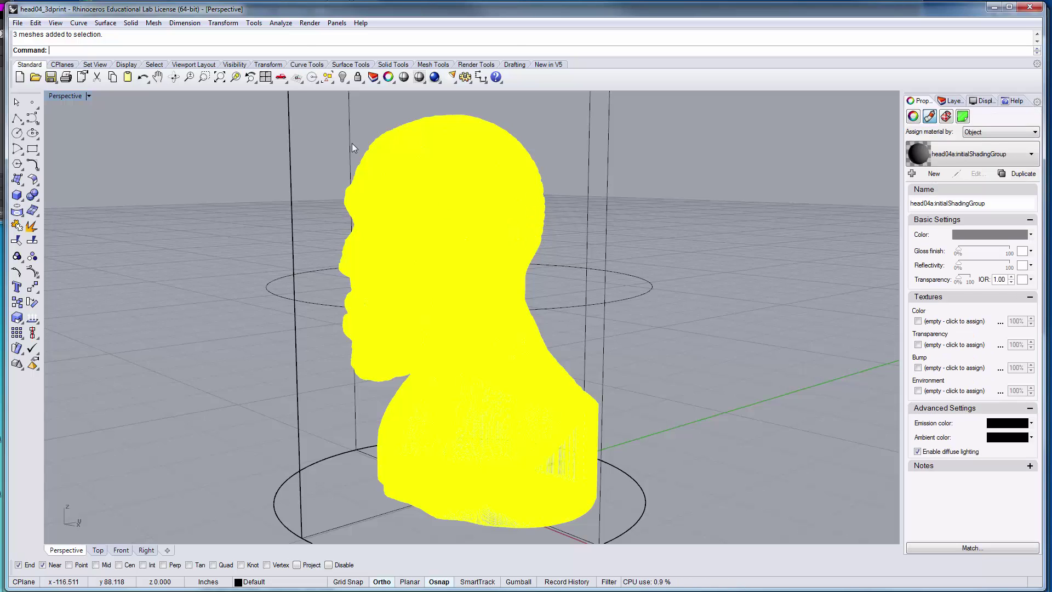
# Measure the surface area of the three head meshes: 37.13 (+/- 0.19) square inches
pyautogui.click(281, 23)
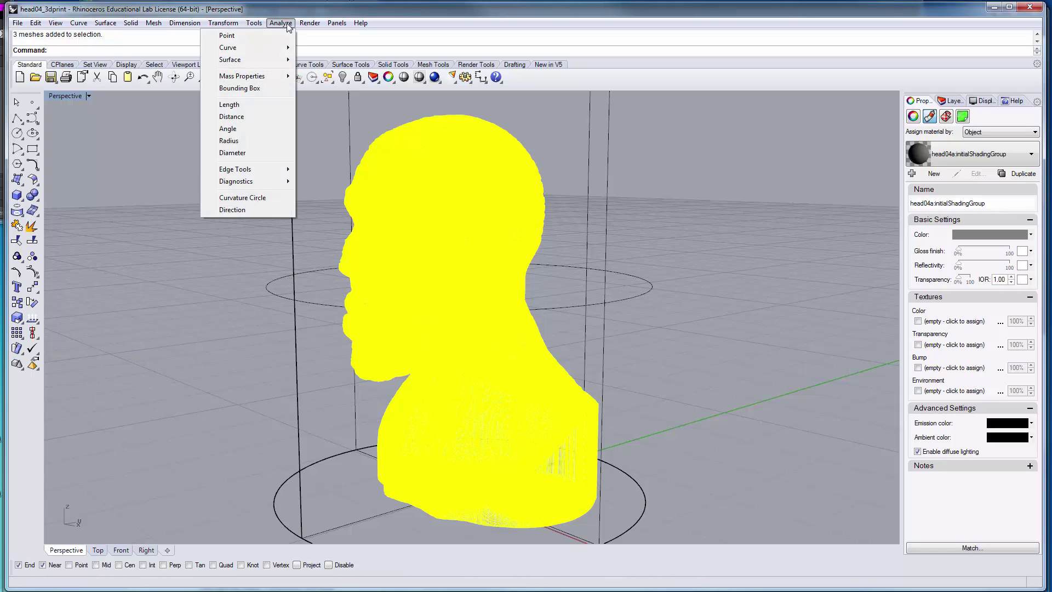
pyautogui.moveTo(270, 80)
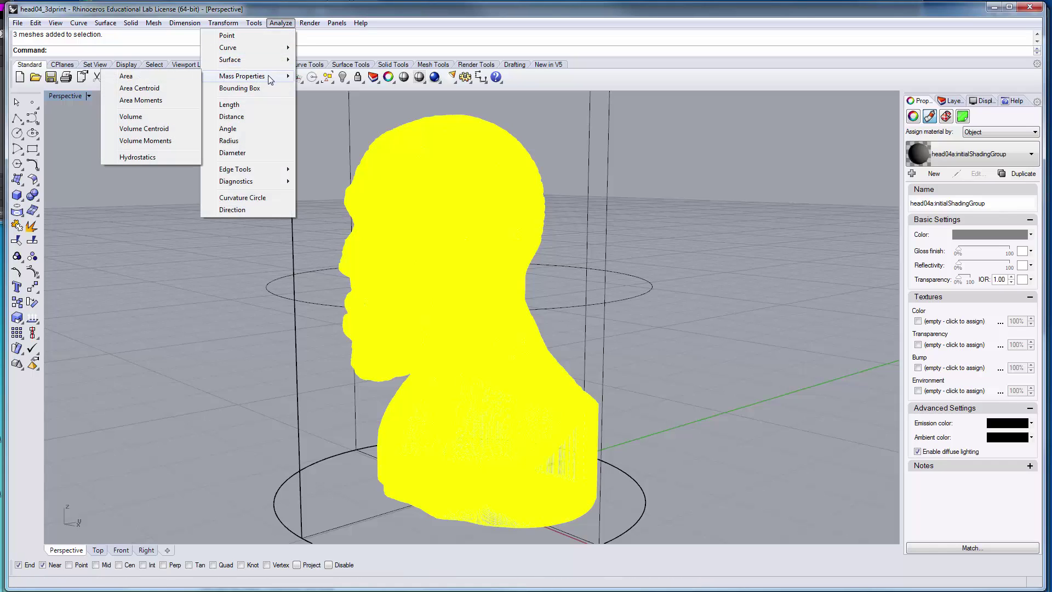
pyautogui.click(145, 77)
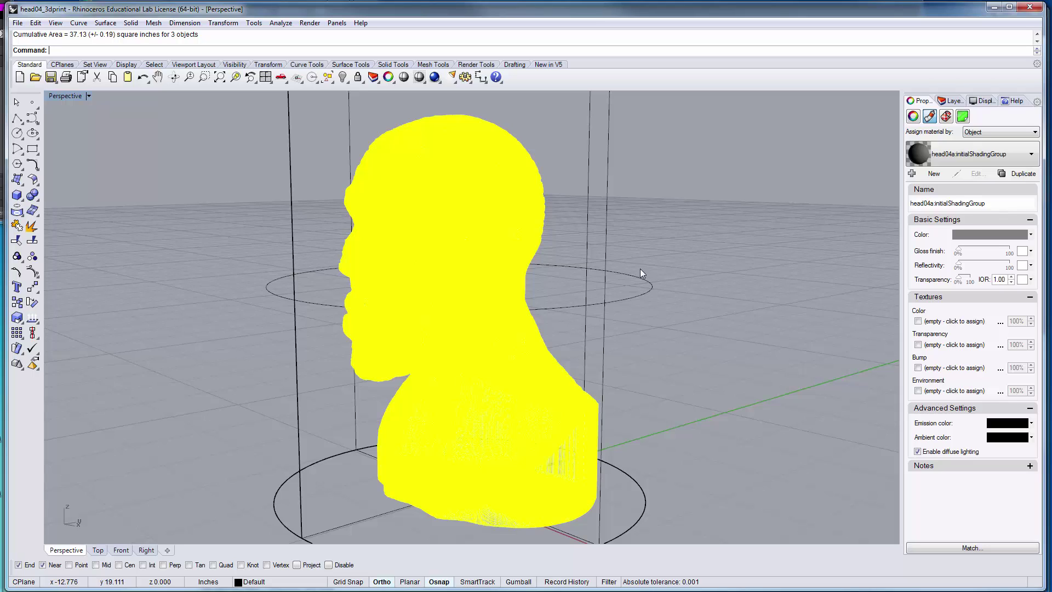
# Delete the cylinder and draw a 2.722 × 2.647 × 3.990 inch bounding box around the head mesh
pyautogui.click(627, 300)
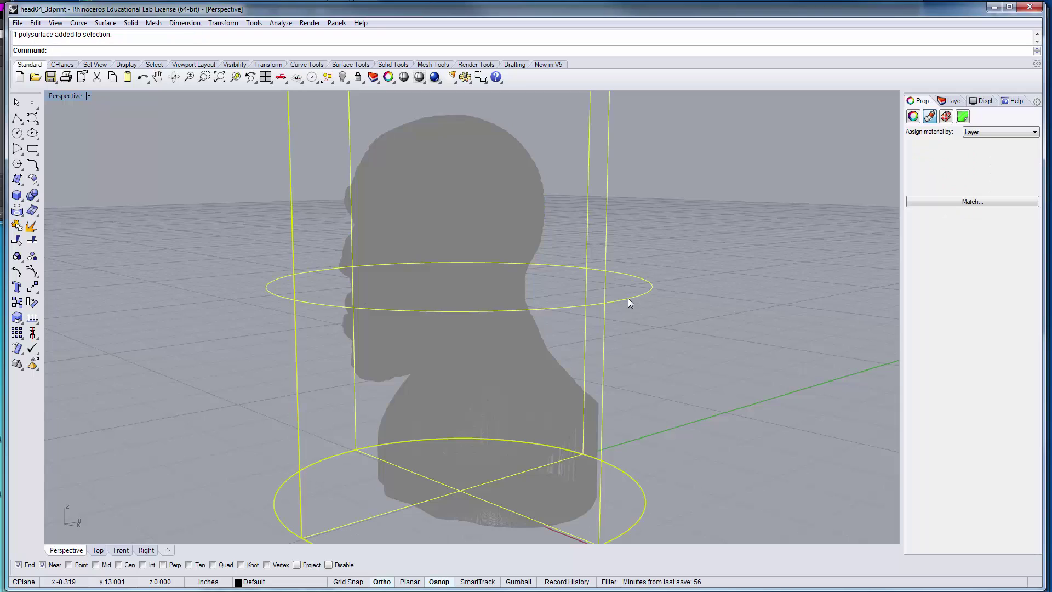
pyautogui.press('Delete')
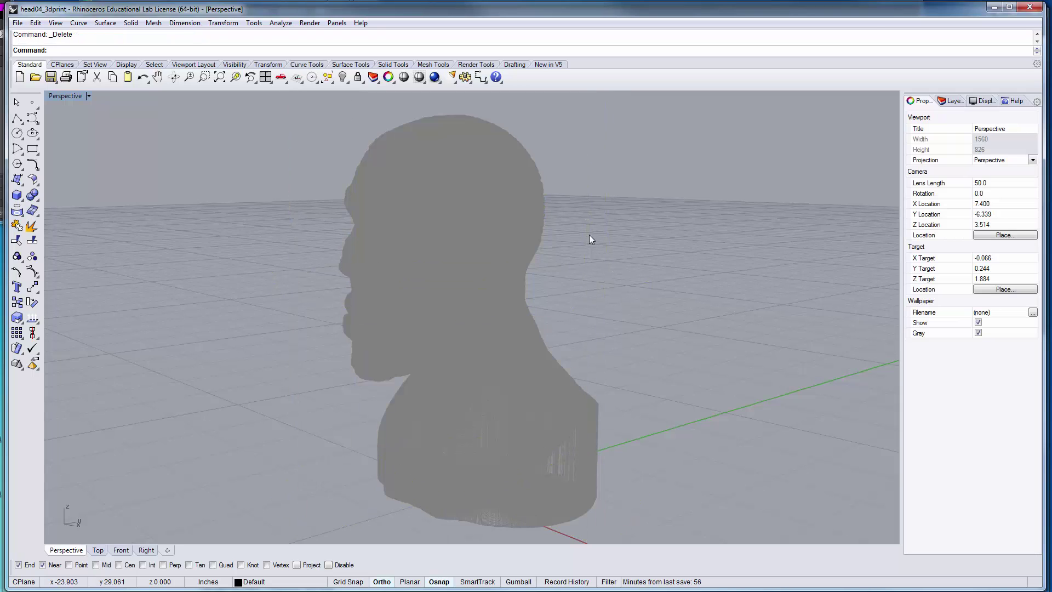
pyautogui.click(518, 323)
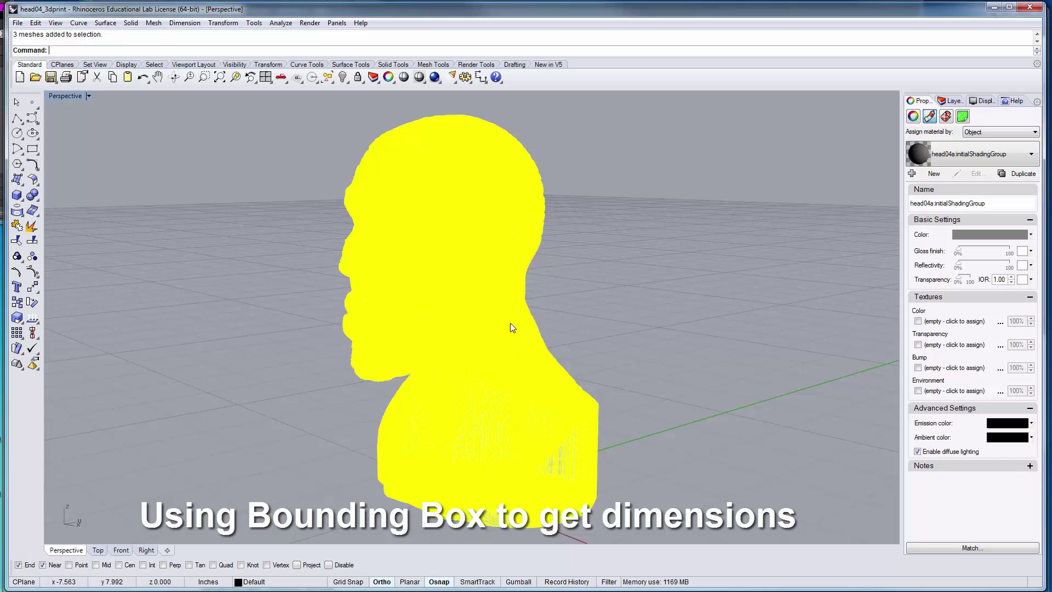
pyautogui.scroll(-1, 507, 326)
pyautogui.scroll(-1, 503, 330)
pyautogui.scroll(1, 498, 344)
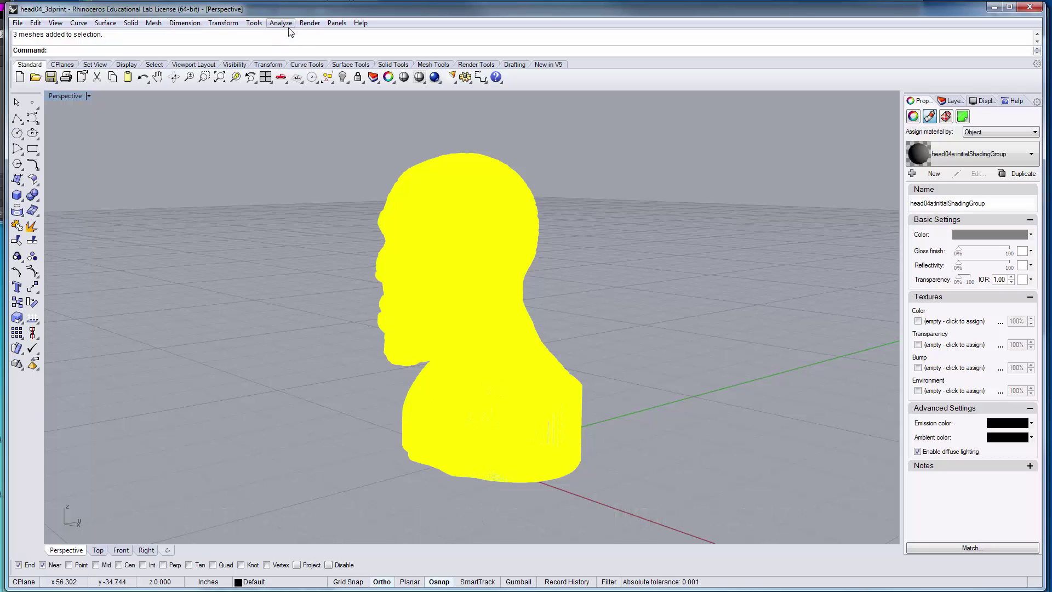
pyautogui.write('BoundingBox')
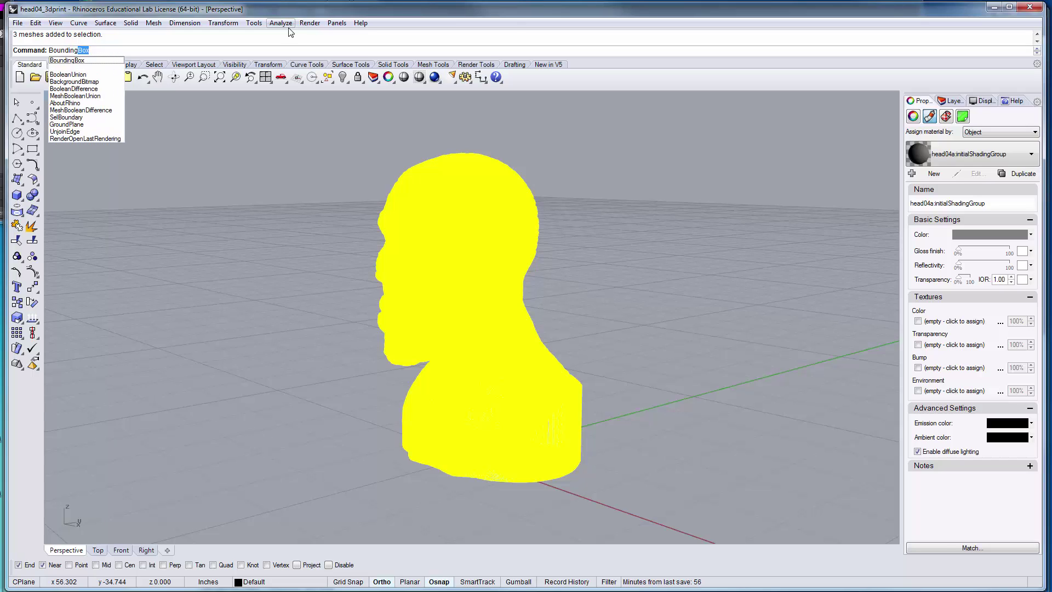
pyautogui.press('Return')
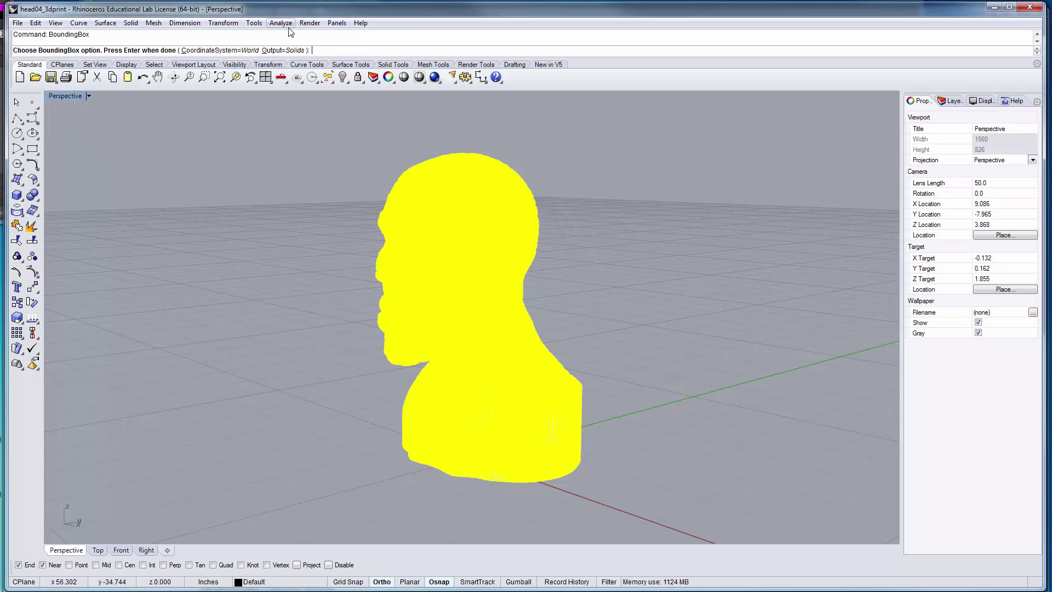
pyautogui.press('Return')
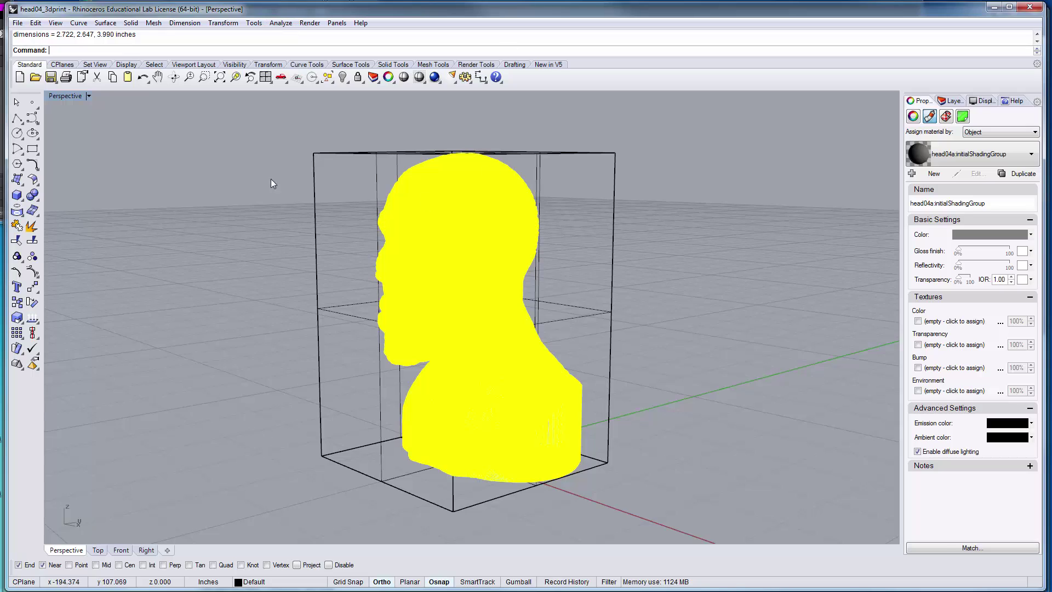
# Add a 2.65 linear dimension along one bottom edge of the bounding box
pyautogui.click(196, 25)
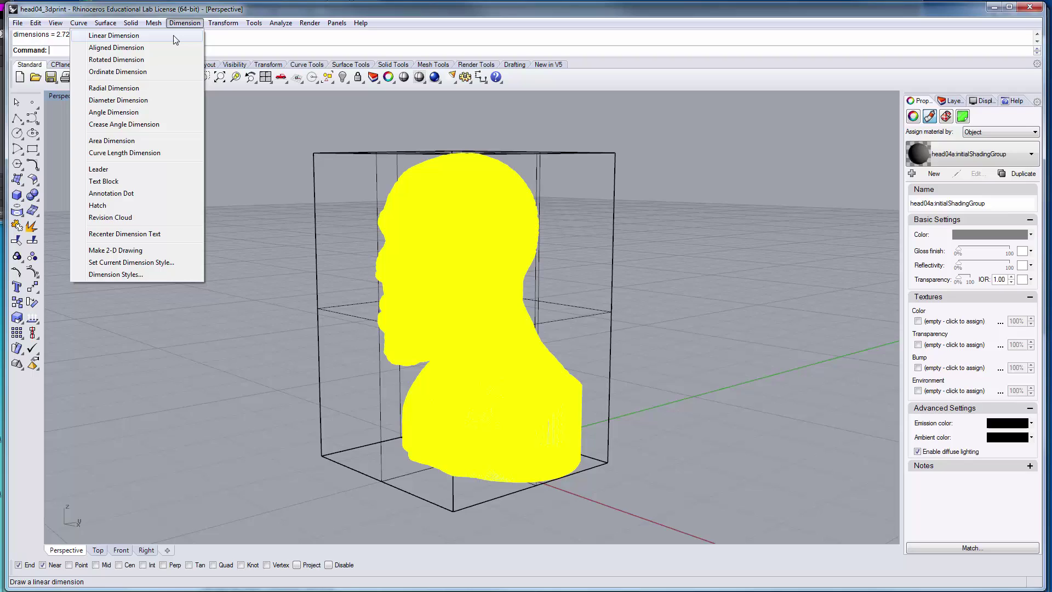
pyautogui.click(176, 40)
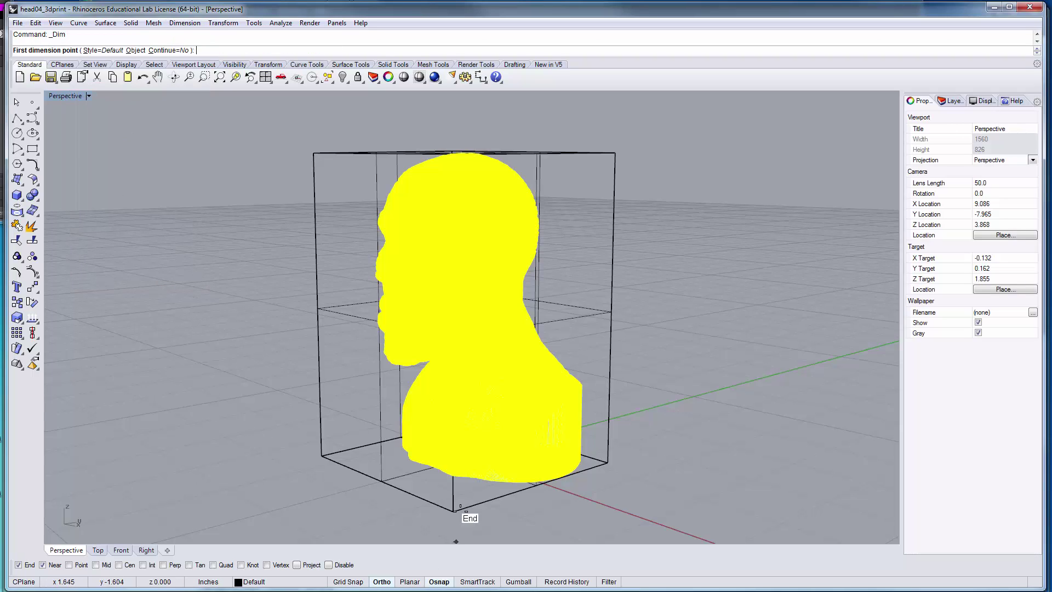
pyautogui.click(454, 512)
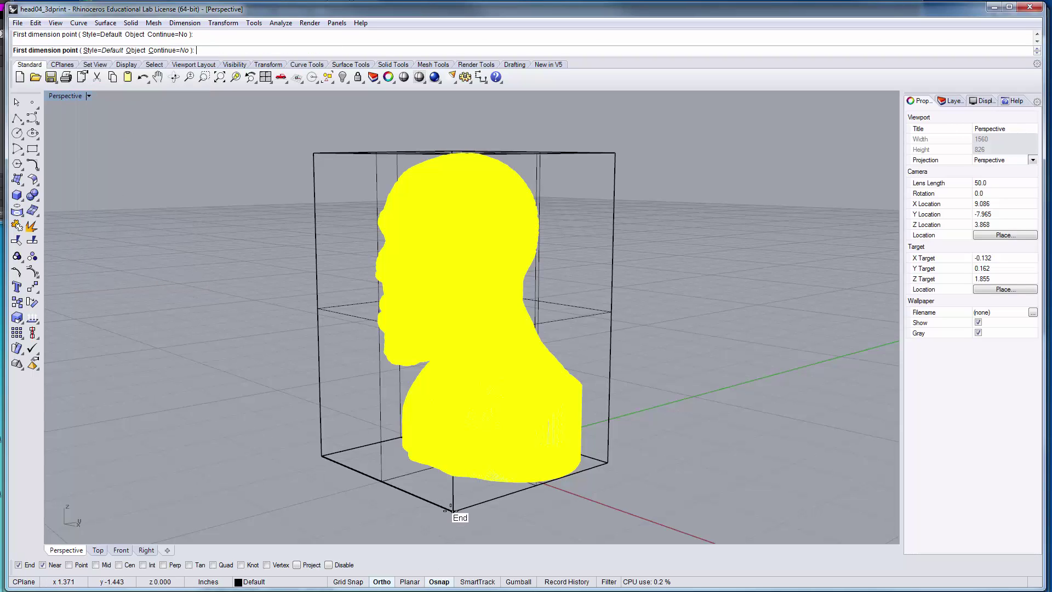
pyautogui.click(611, 462)
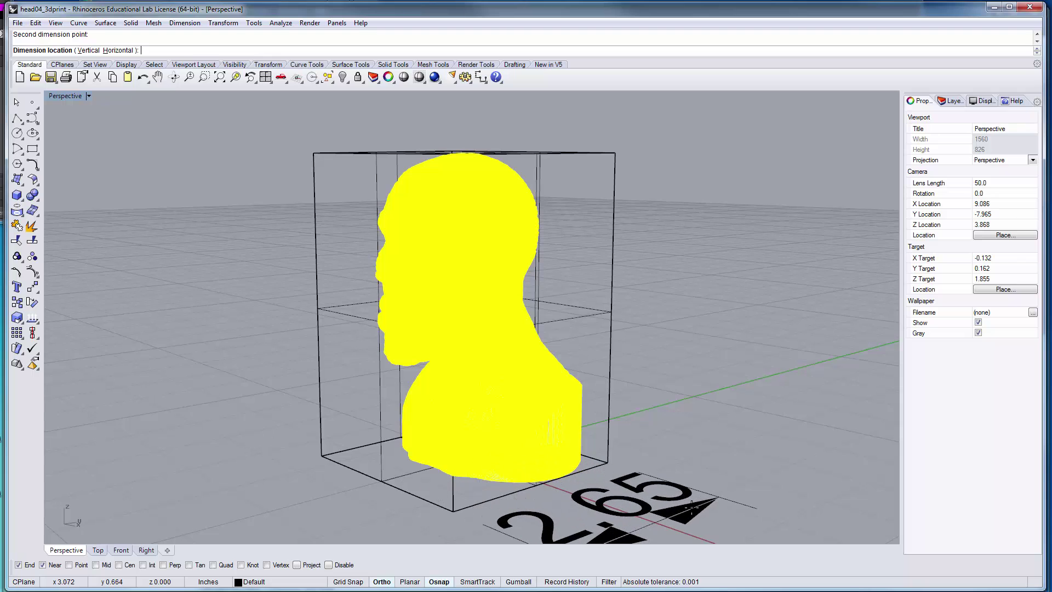
pyautogui.scroll(-3, 692, 506)
pyautogui.click(692, 510)
pyautogui.scroll(-3, 691, 511)
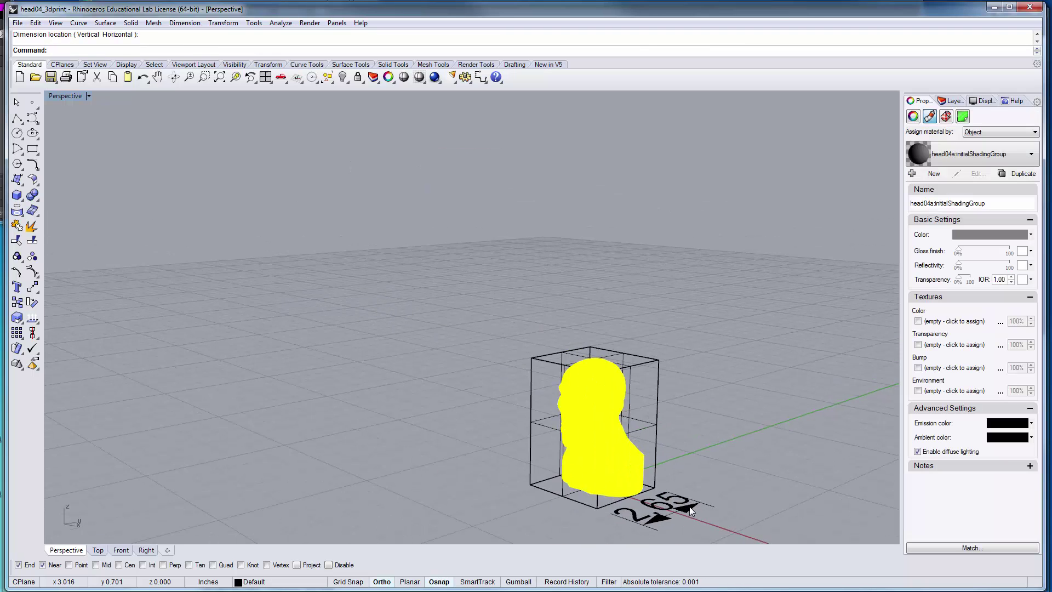
pyautogui.moveTo(691, 510); pyautogui.dragTo(625, 528, button='right')
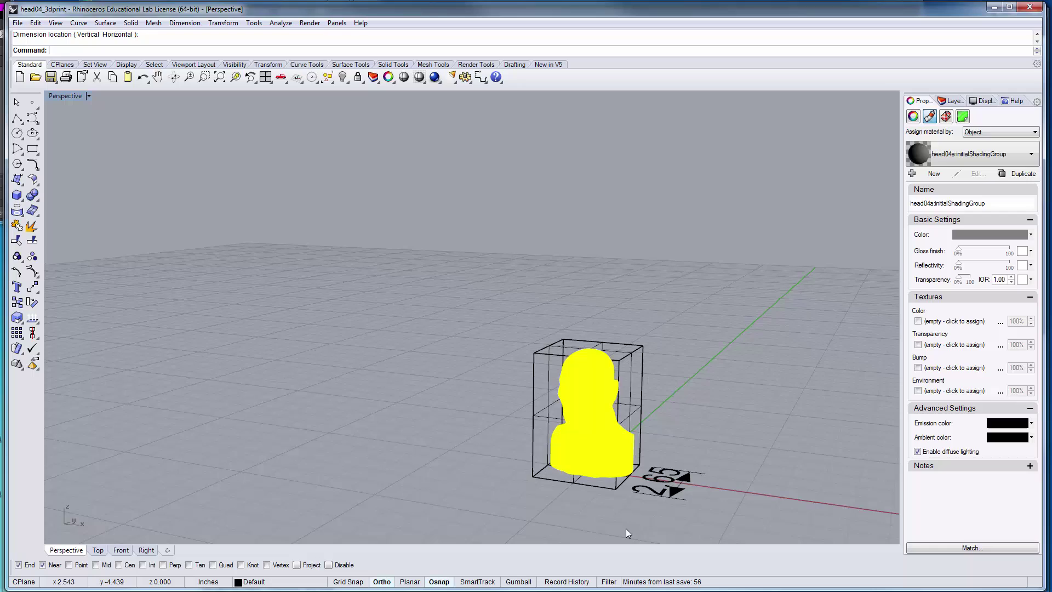
# Add a 2.72 linear dimension along the box's front bottom edge
pyautogui.rightClick(616, 514)
pyautogui.click(531, 479)
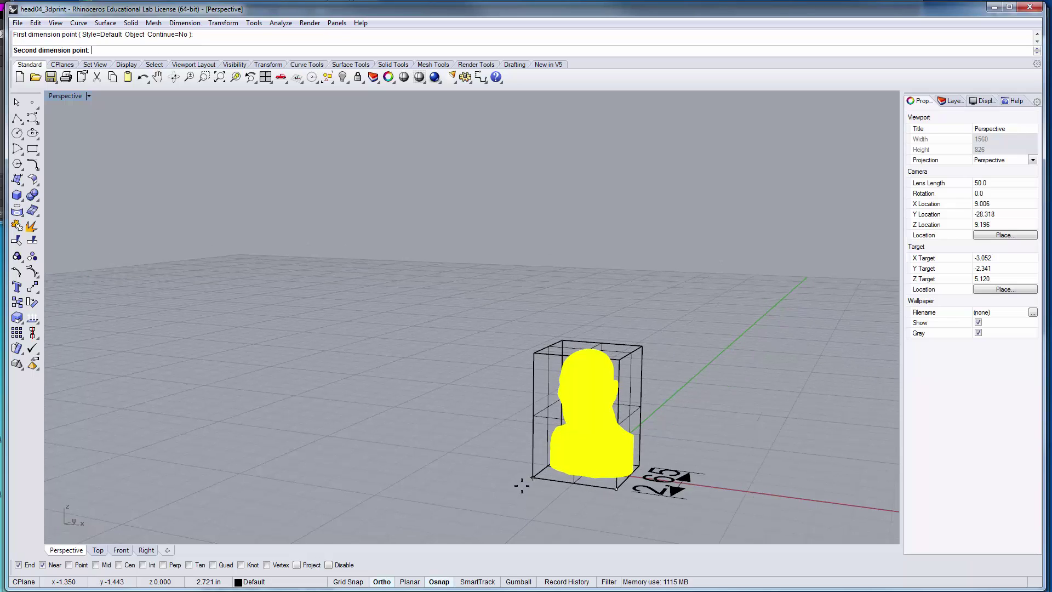
pyautogui.click(532, 479)
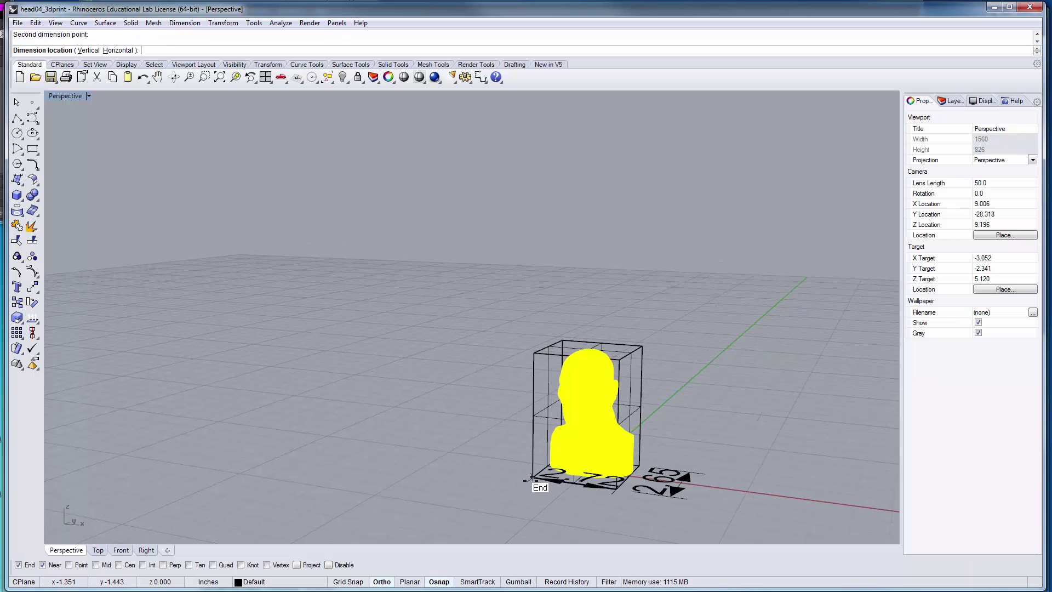
pyautogui.click(494, 510)
# Dimension the box's height at 3.99, placing it from the Front view
pyautogui.moveTo(610, 508); pyautogui.dragTo(700, 528, button='right')
pyautogui.rightClick(535, 470)
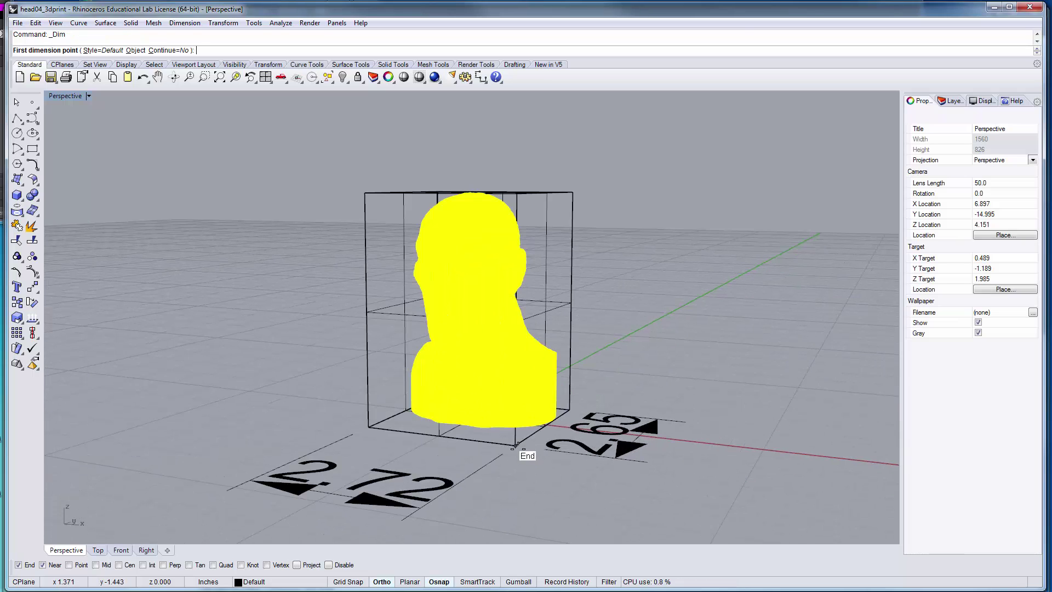
pyautogui.click(515, 445)
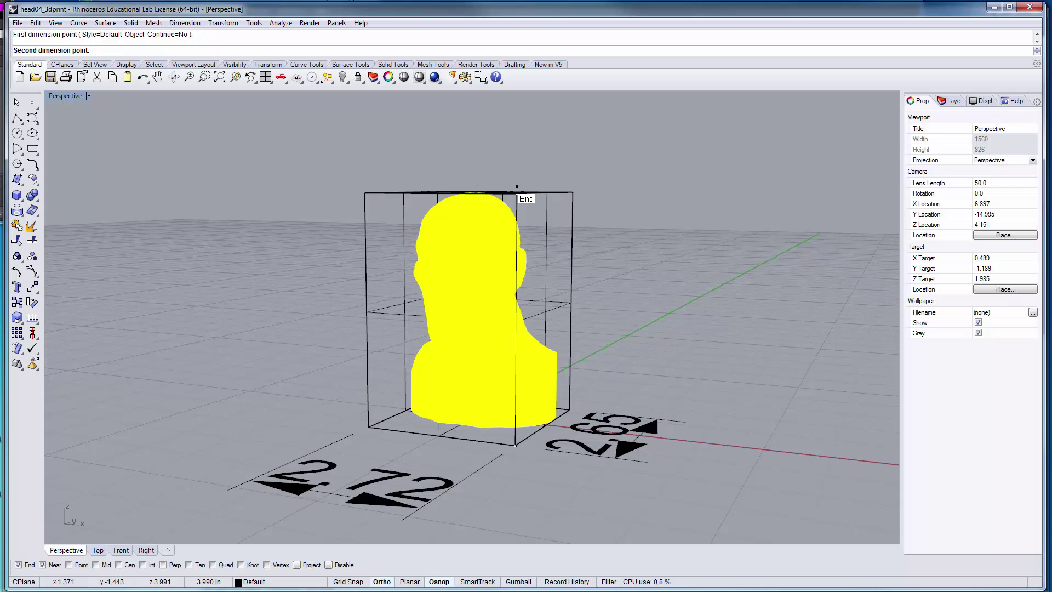
pyautogui.click(525, 198)
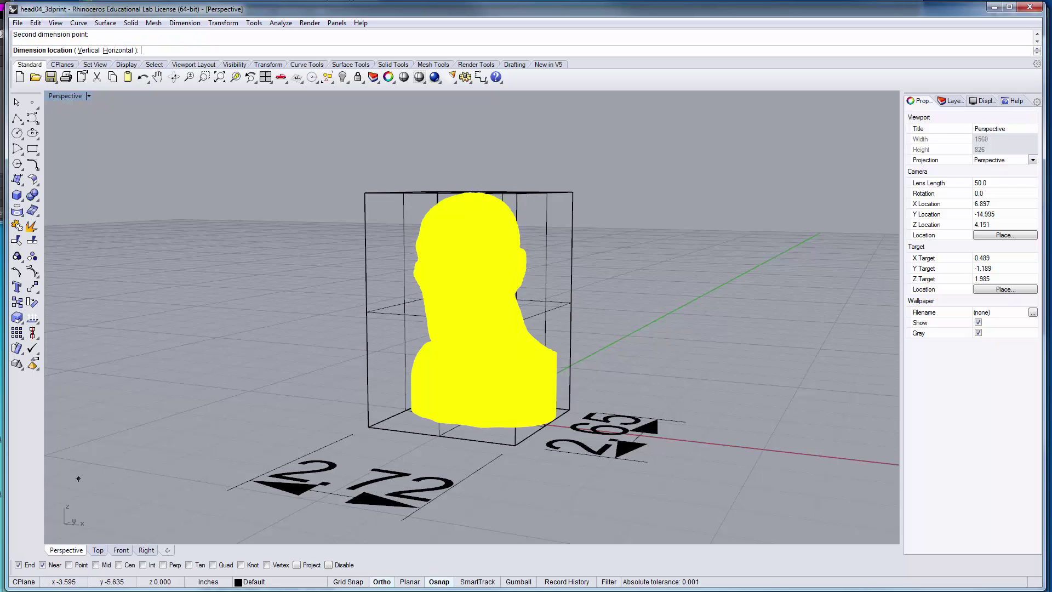
pyautogui.click(120, 550)
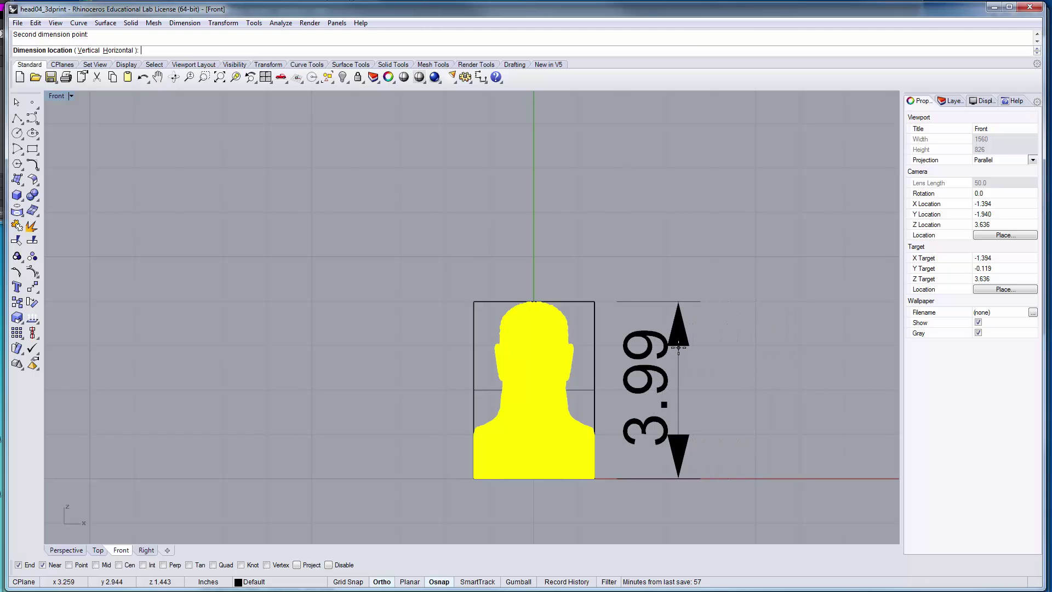
pyautogui.click(679, 349)
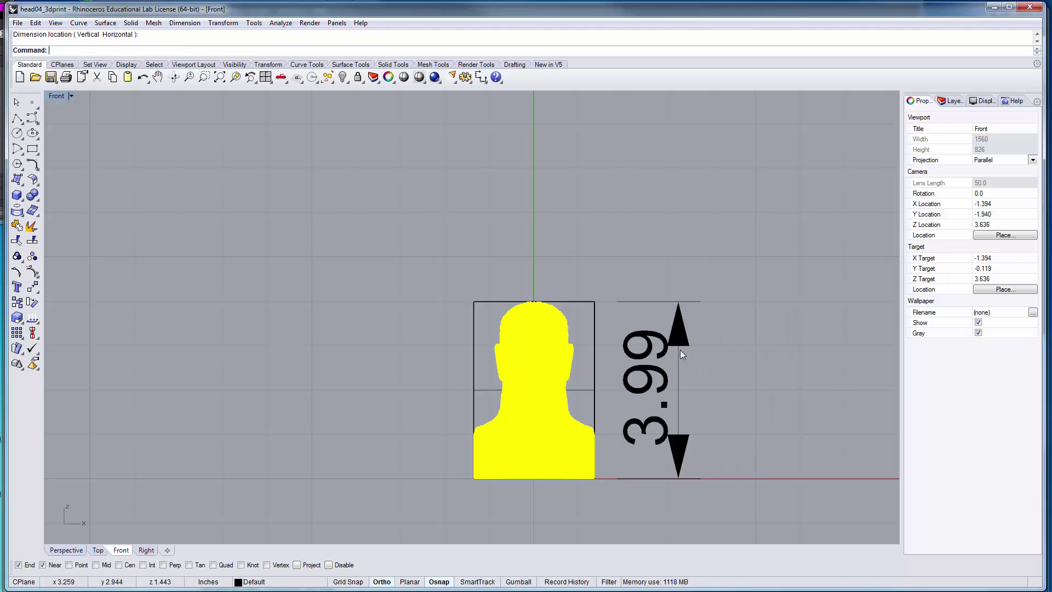
pyautogui.click(66, 550)
pyautogui.moveTo(630, 438); pyautogui.dragTo(787, 412, button='right')
pyautogui.scroll(5, 790, 413)
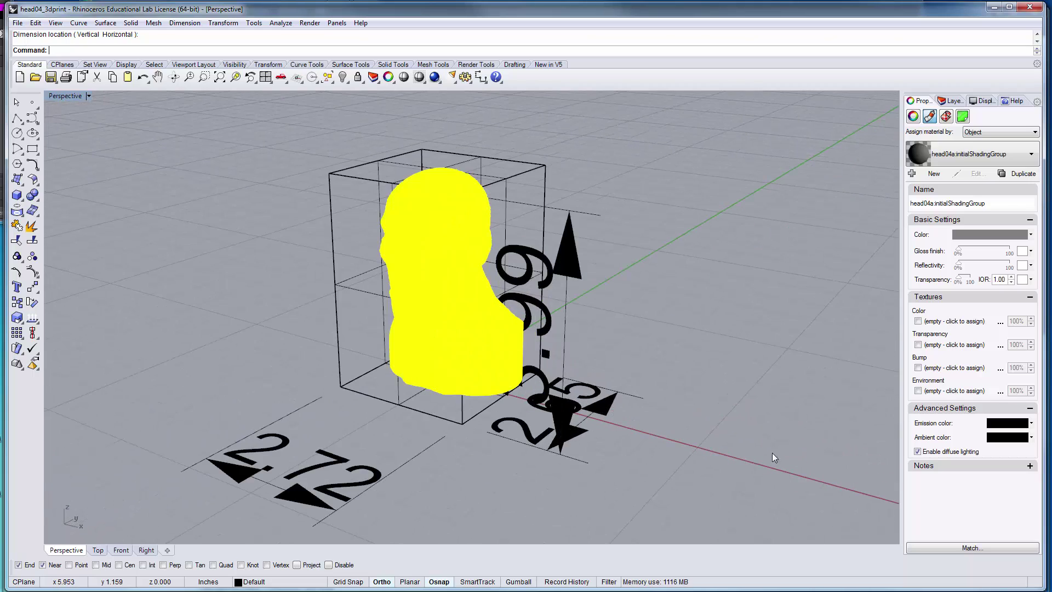